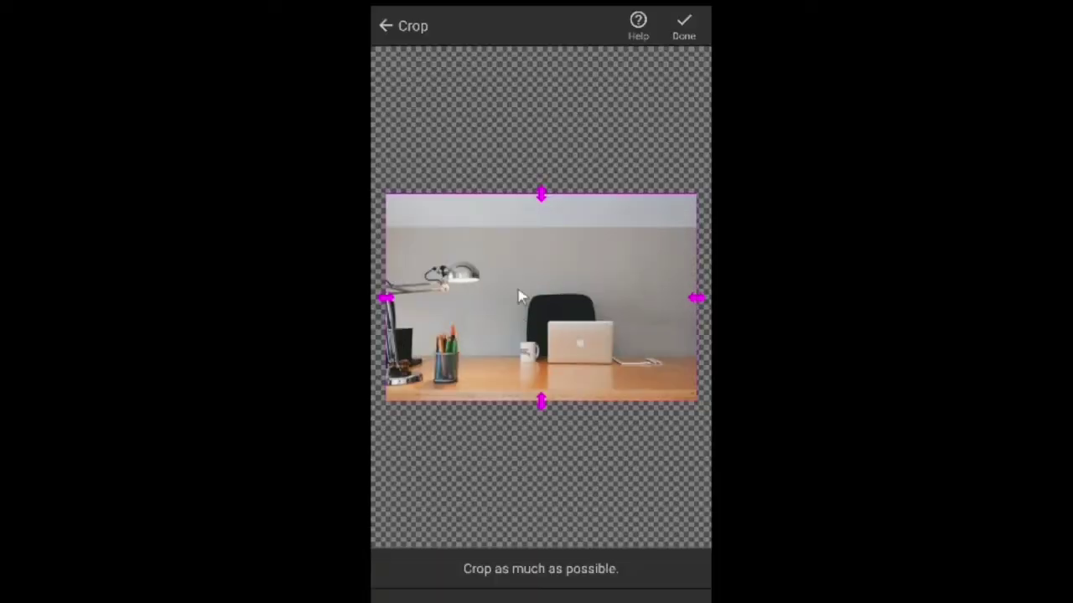
Confirm the crop and try Magic erasing the top-right wall, undoing two strokes.
left_click(683, 25)
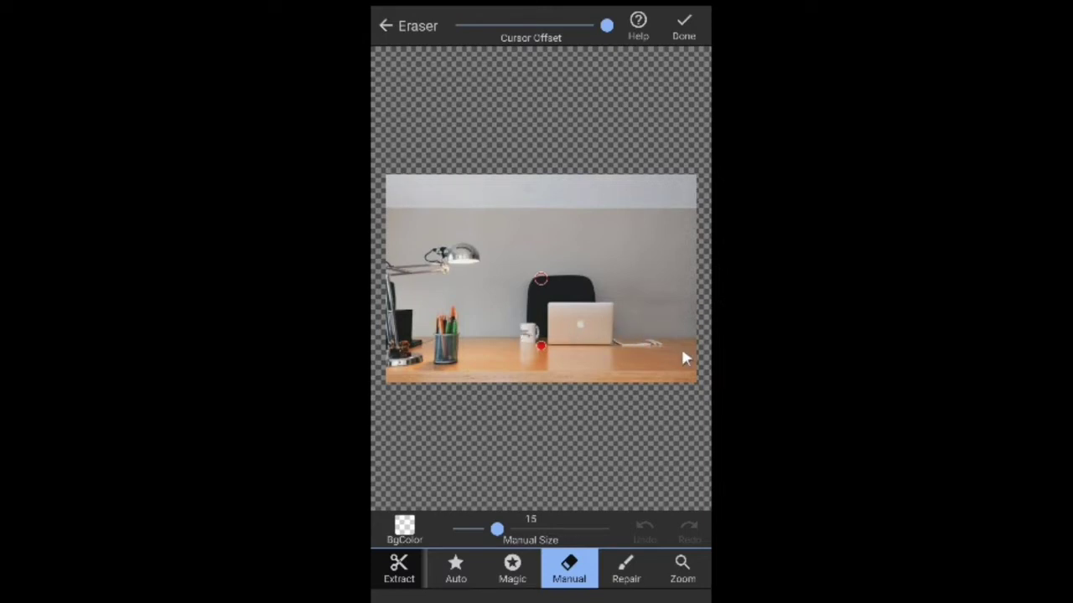
left_click(512, 569)
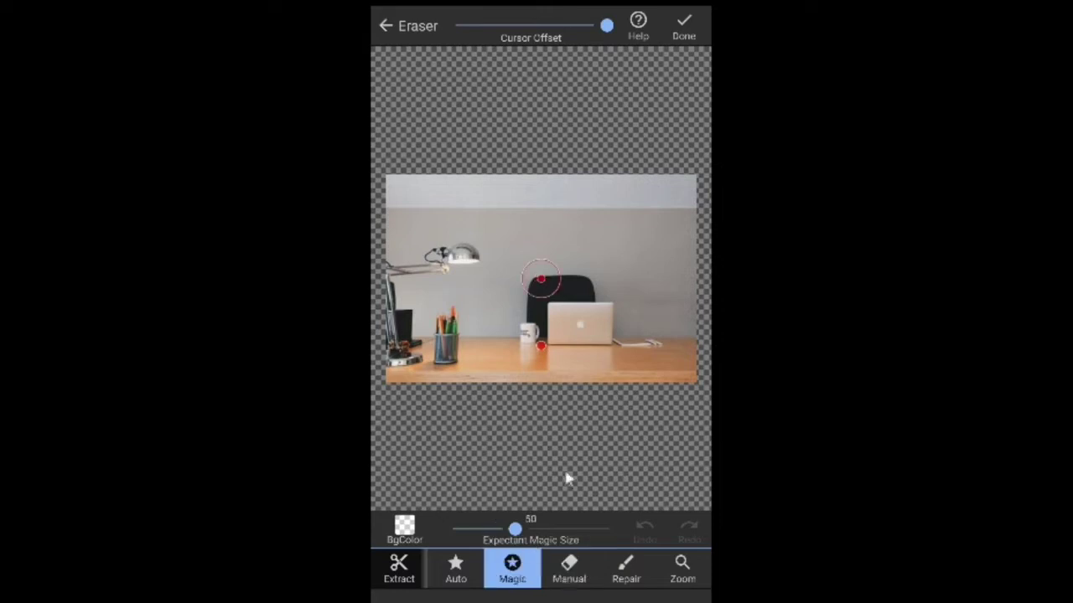
mouse_move(591, 250)
left_mouse_down()
mouse_move(636, 250)
mouse_move(640, 268)
mouse_move(669, 250)
mouse_move(694, 284)
mouse_move(692, 262)
mouse_move(665, 277)
mouse_move(621, 392)
mouse_move(673, 371)
mouse_move(681, 305)
mouse_move(686, 393)
mouse_move(639, 397)
mouse_move(609, 359)
mouse_move(589, 357)
mouse_move(593, 335)
mouse_move(648, 285)
mouse_move(635, 392)
mouse_move(589, 331)
mouse_move(524, 338)
mouse_move(511, 376)
mouse_move(511, 308)
mouse_move(504, 327)
mouse_move(396, 321)
mouse_move(389, 260)
mouse_move(388, 278)
mouse_move(427, 270)
mouse_move(496, 286)
mouse_move(453, 304)
mouse_move(448, 375)
mouse_move(522, 320)
mouse_move(658, 335)
left_mouse_up()
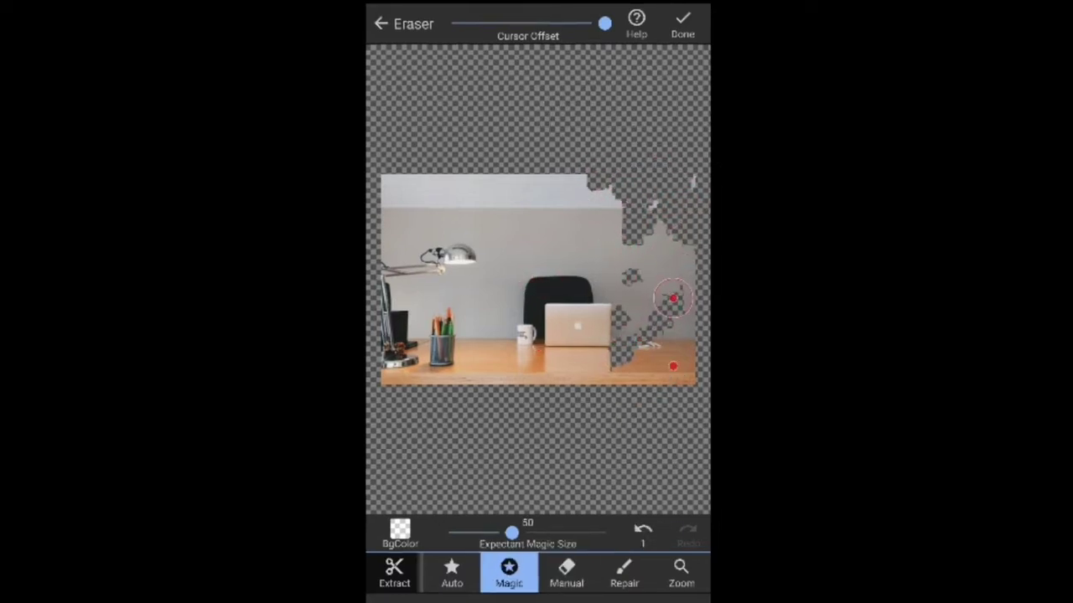
left_click(643, 530)
left_click(643, 530)
Erase the remaining wall band with the Manual eraser at brush size 50.
left_click(567, 573)
left_click_drag(494, 533, 607, 532)
mouse_move(633, 342)
left_mouse_down()
mouse_move(654, 377)
mouse_move(607, 308)
mouse_move(512, 310)
mouse_move(393, 253)
mouse_move(397, 360)
mouse_move(494, 369)
left_mouse_up()
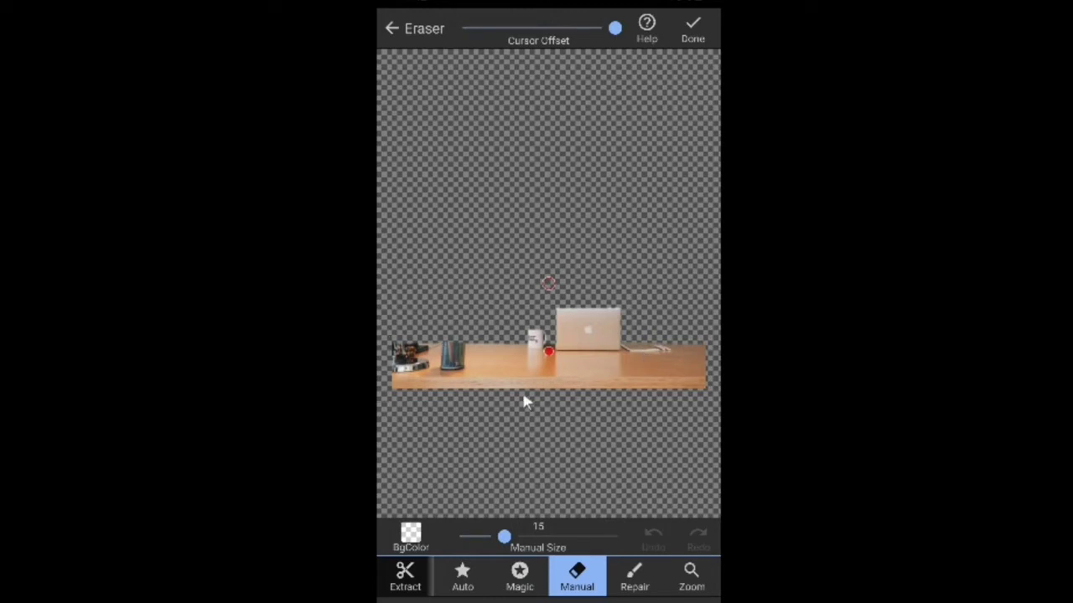
Save the desk cut-out with edge smoothing level 5 and finish to the start screen.
left_click(693, 31)
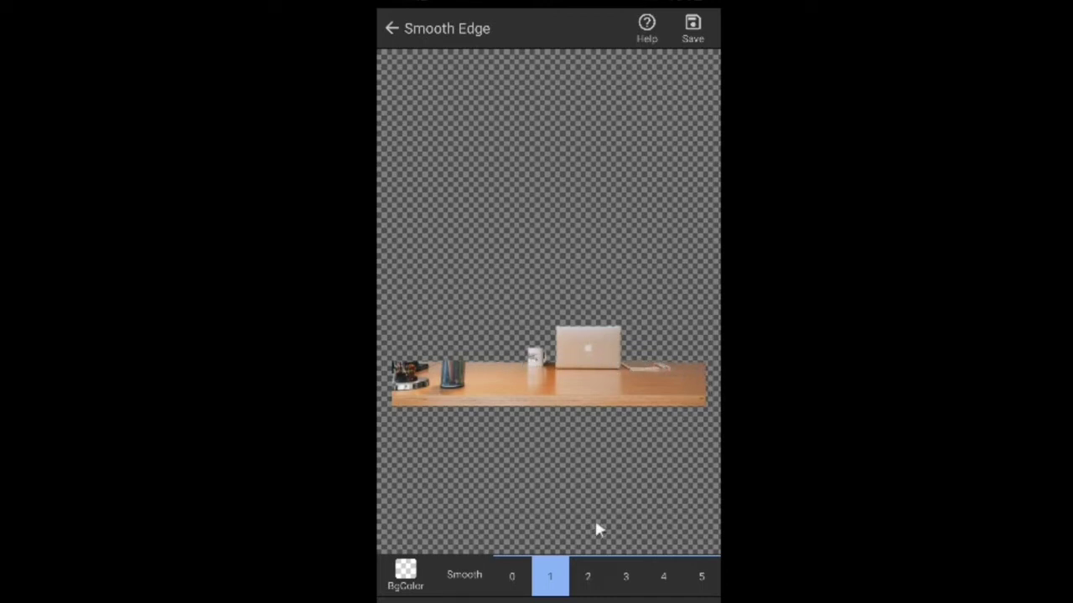
left_click(702, 583)
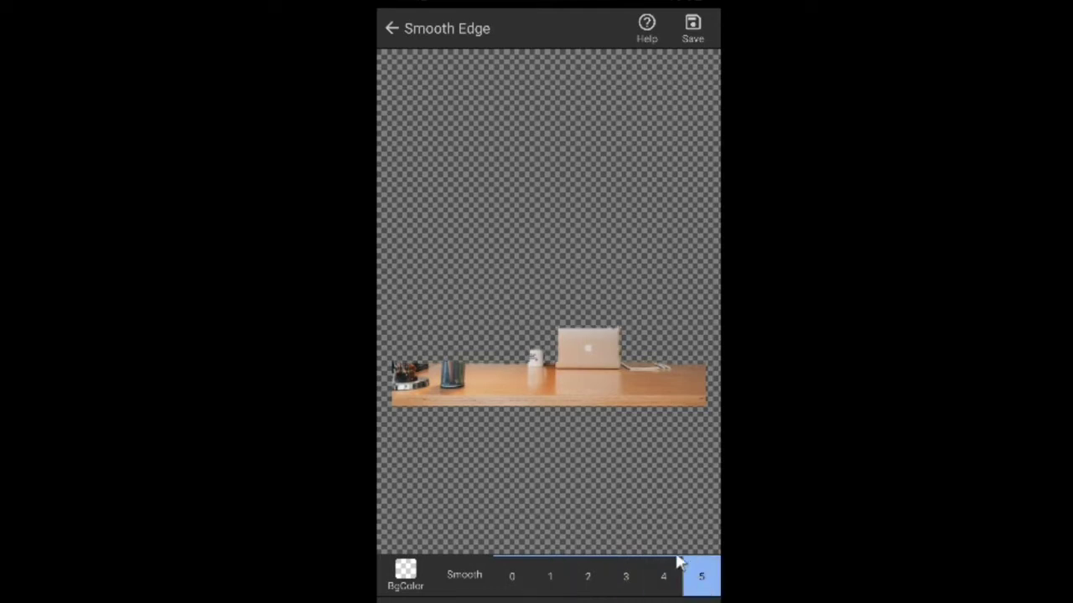
left_click(676, 37)
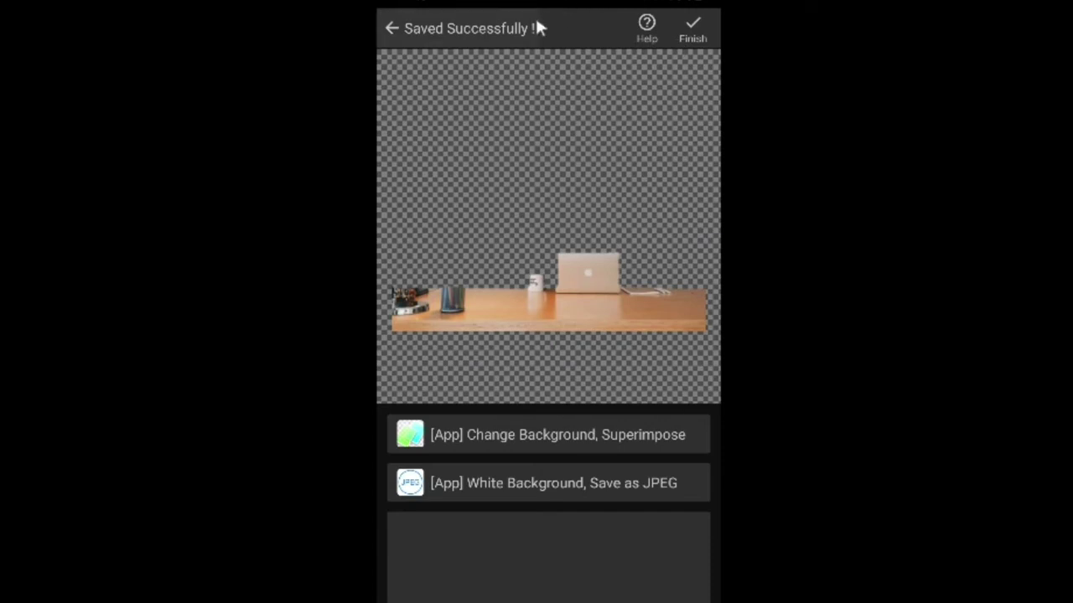
left_click(690, 31)
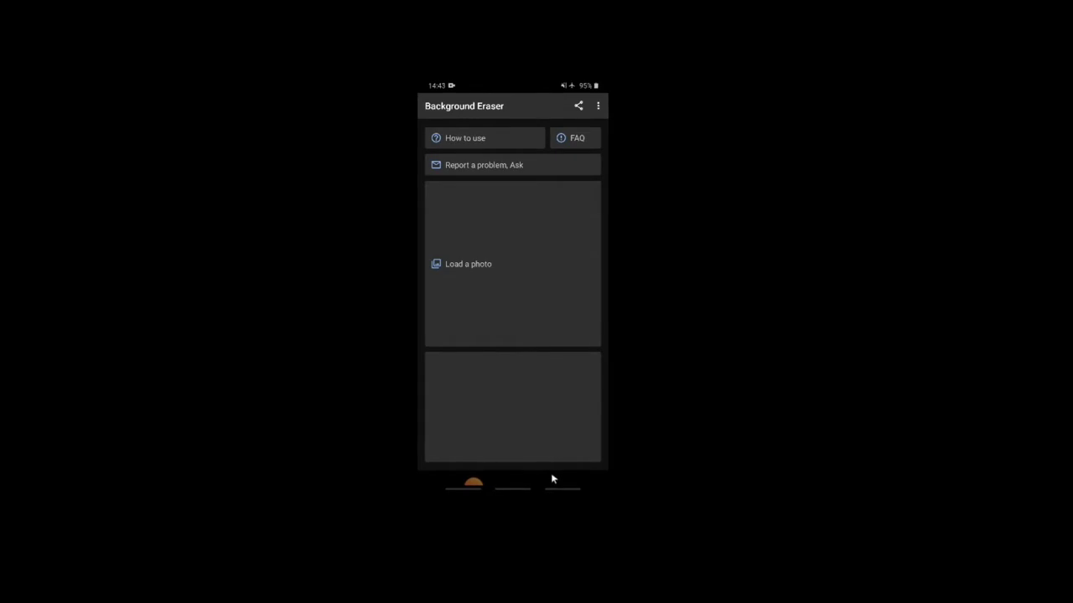
Create a new 16:9 project and add the office desk photo from the Media Browser.
left_click(474, 481)
left_click(472, 475)
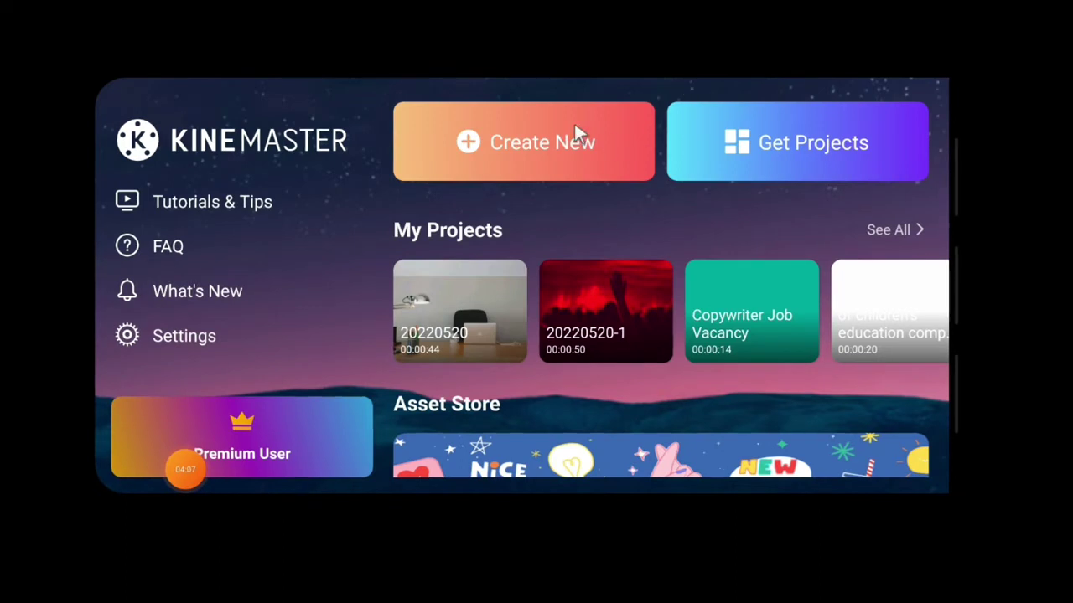
left_click(529, 142)
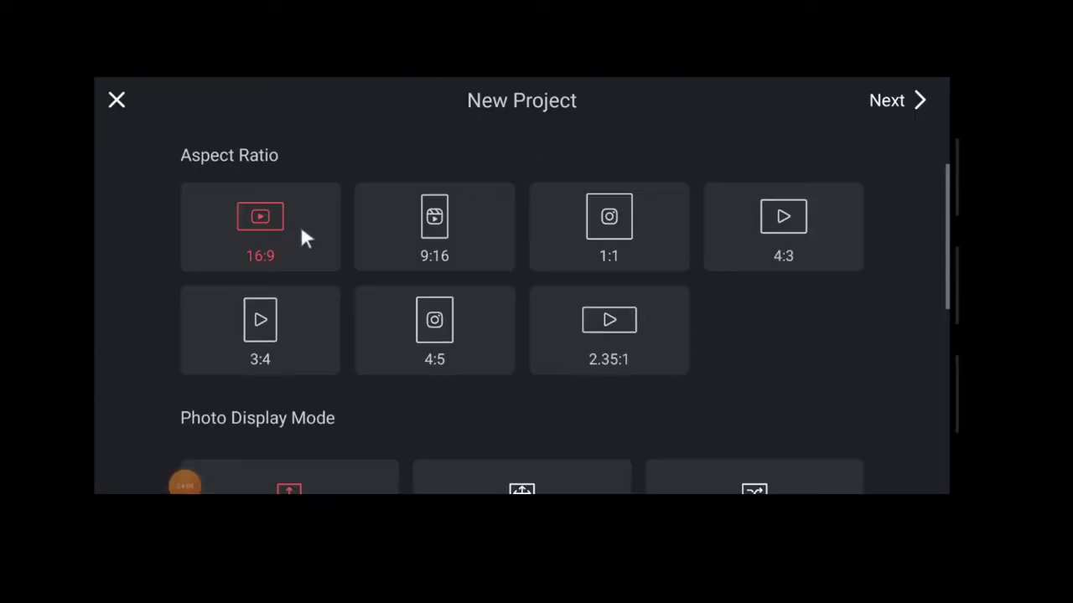
left_click(916, 99)
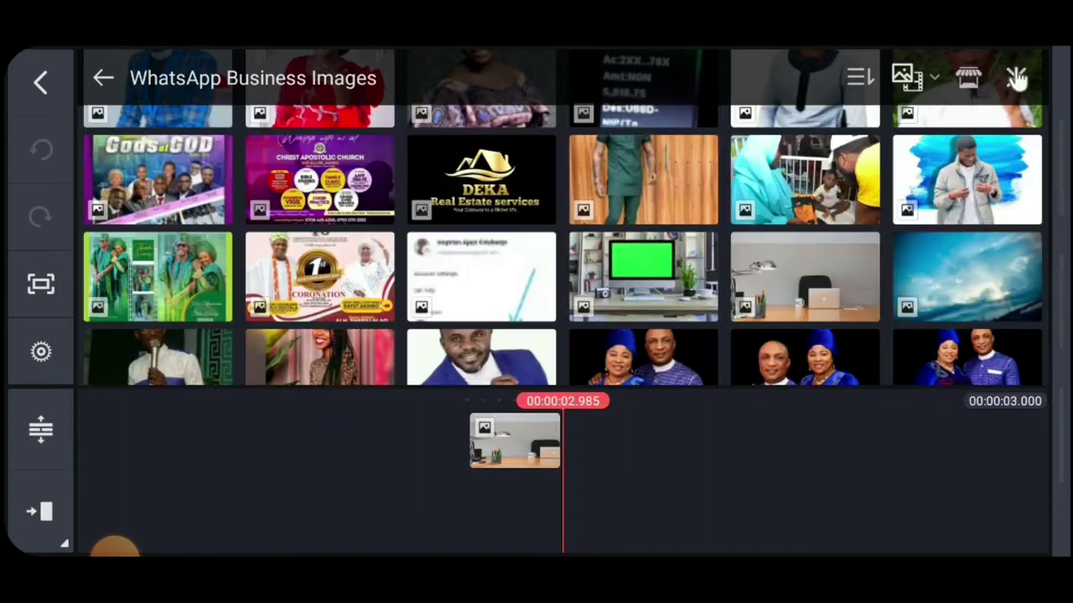
left_click(1016, 78)
Lengthen the desk photo clip in stages to 00:00:46.842, then deselect it.
left_click(537, 456)
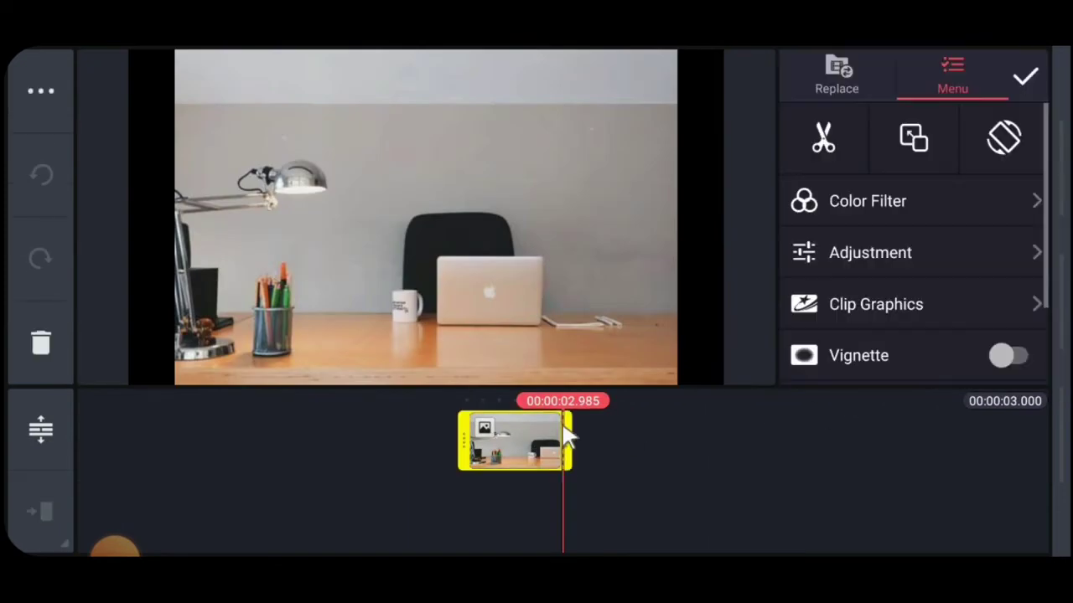
left_click_drag(560, 439, 1046, 440)
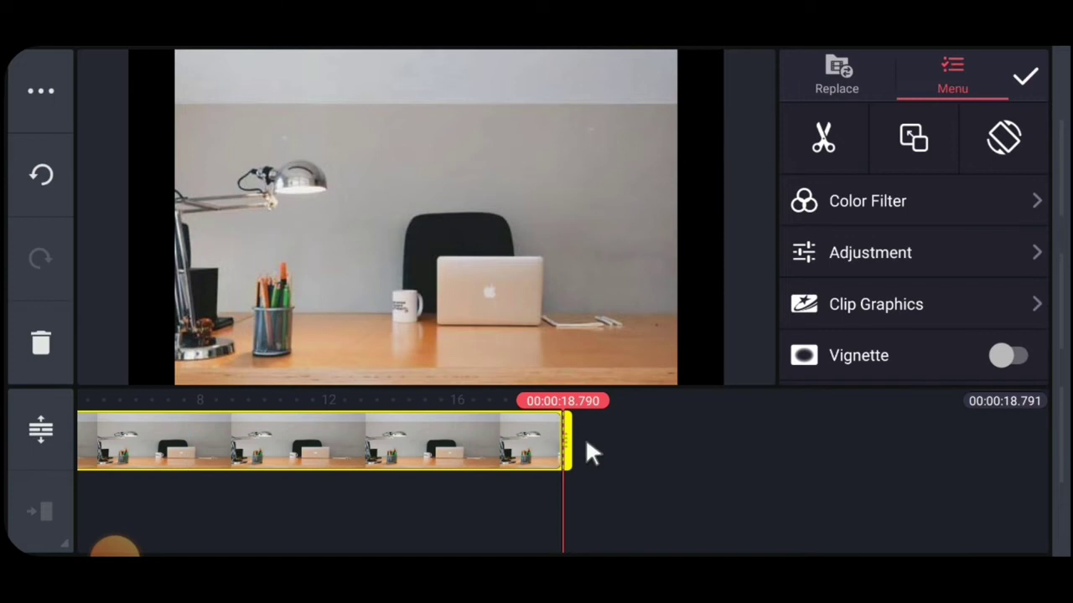
left_click_drag(565, 440, 1045, 439)
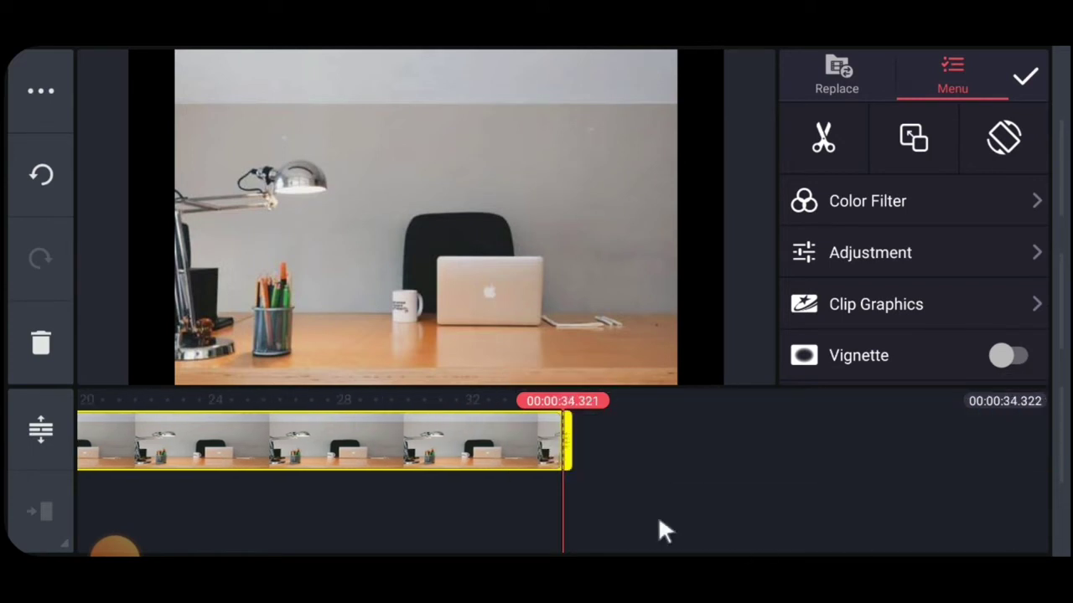
left_click_drag(444, 476, 1047, 520)
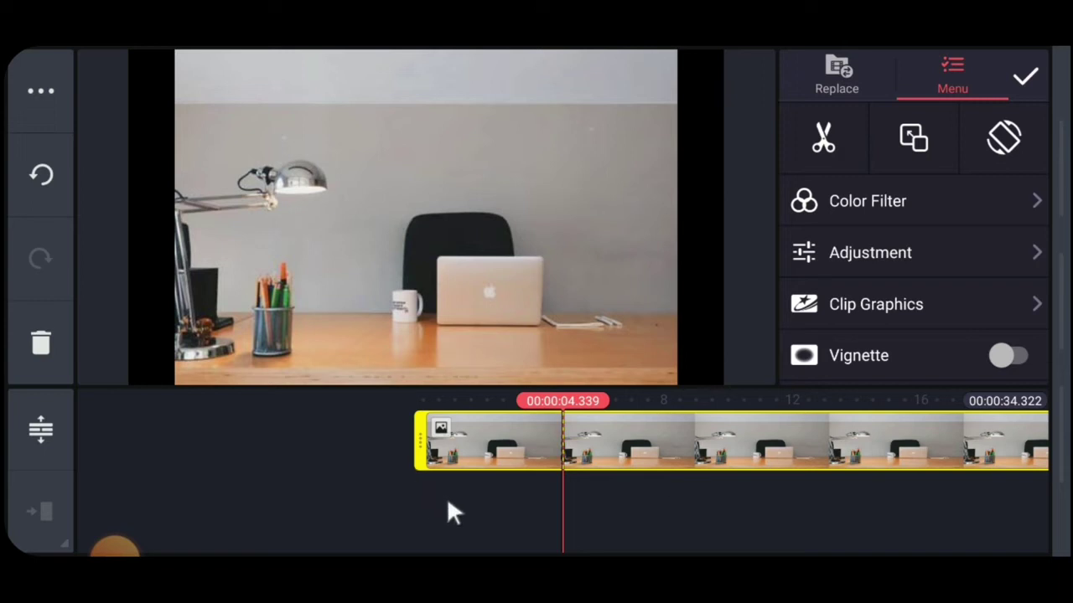
left_click_drag(447, 503, 634, 555)
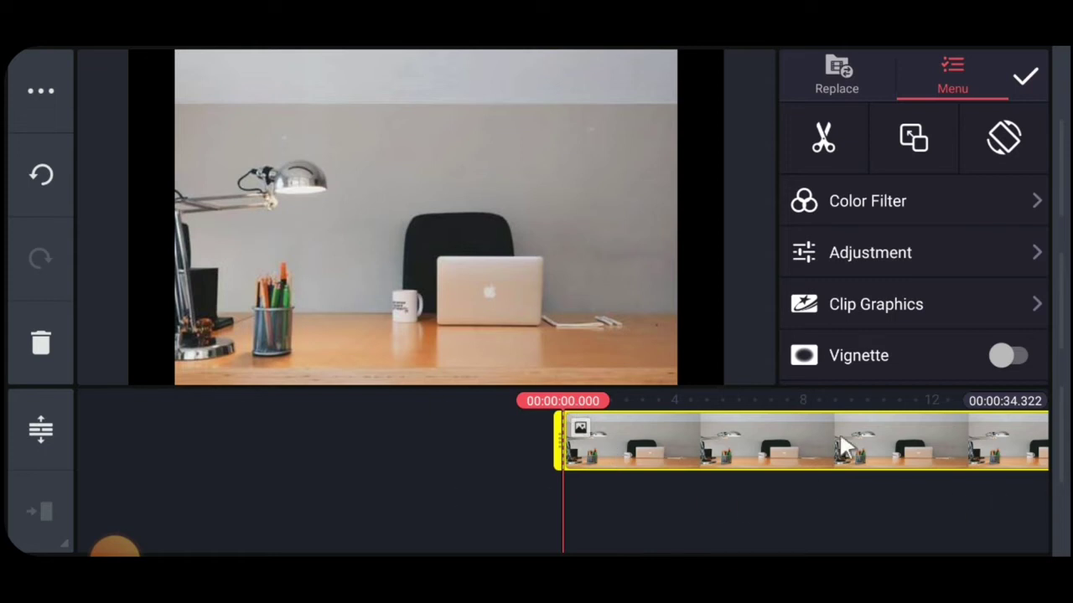
left_click_drag(715, 506, 95, 434)
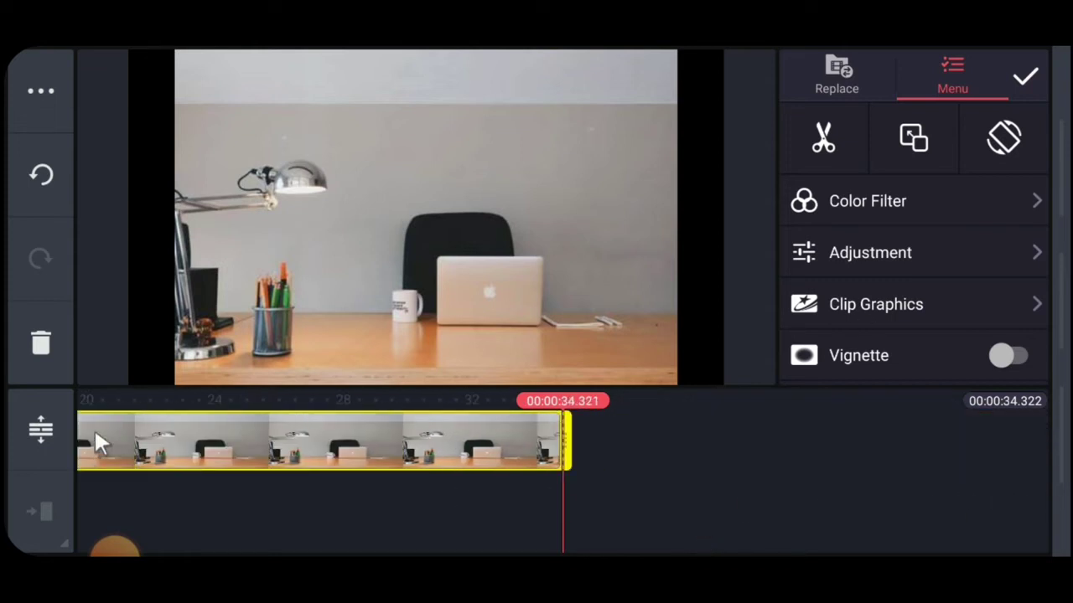
left_click_drag(570, 457, 985, 540)
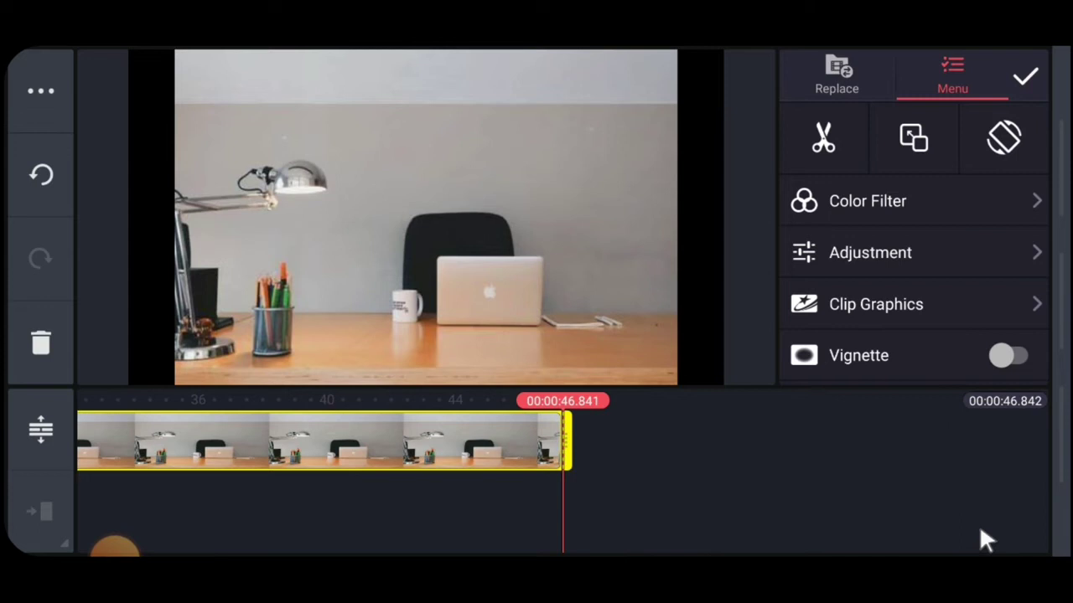
left_click_drag(291, 523, 596, 527)
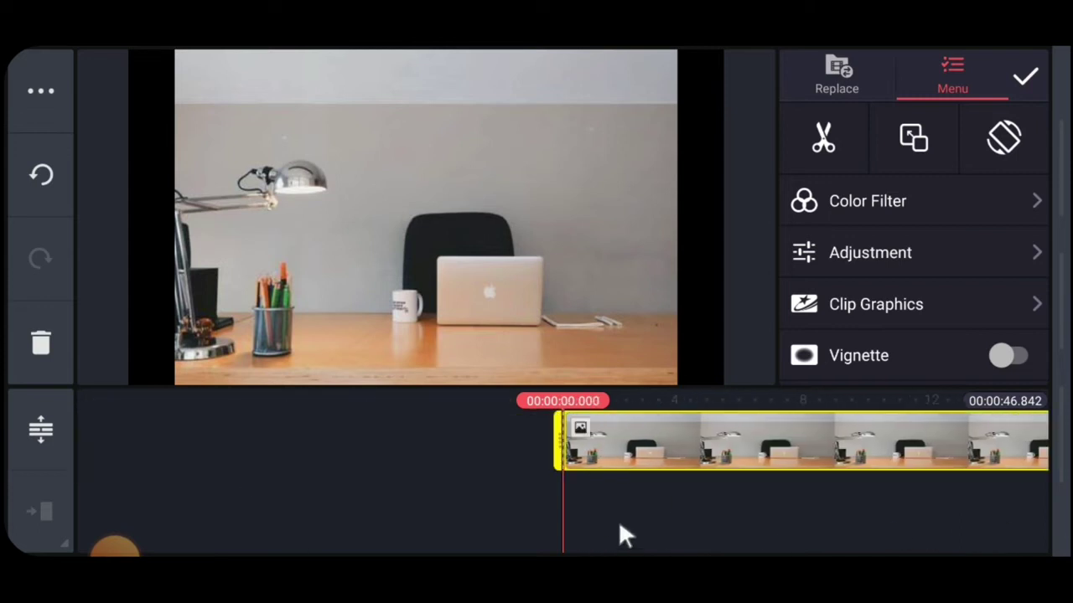
left_click(618, 519)
Add VID_20220509_150435.mp4 as a media layer and resize it within the frame.
left_click(854, 228)
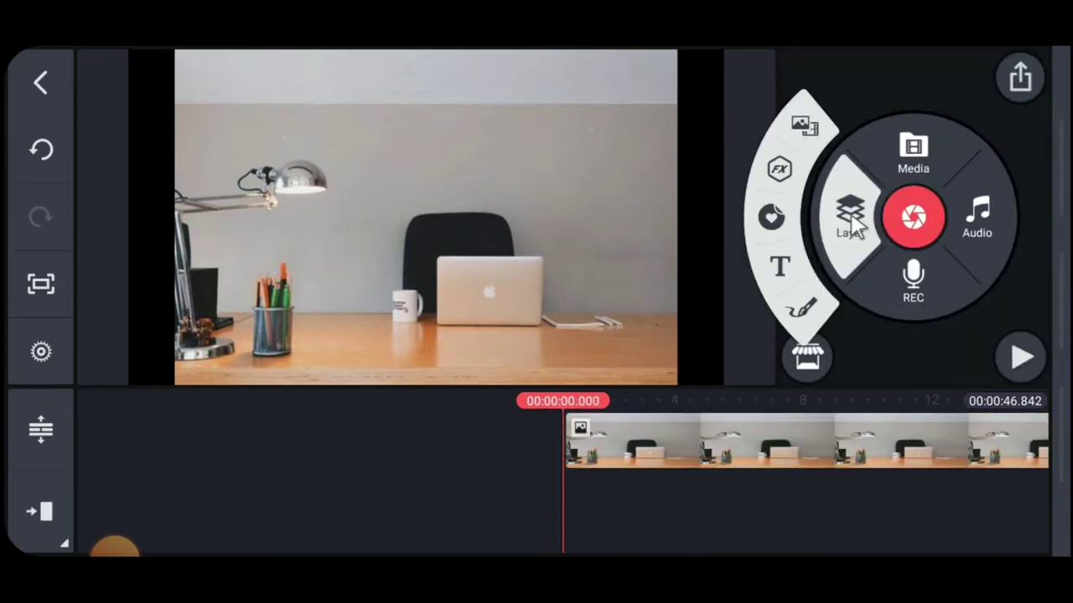
left_click(807, 125)
left_click(912, 152)
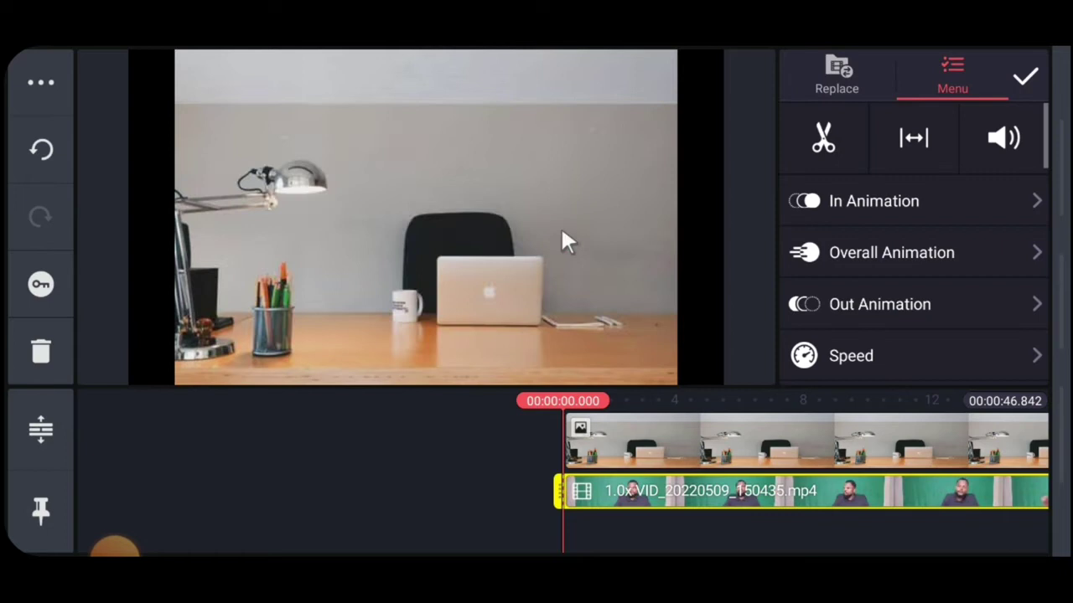
mouse_move(650, 344)
left_mouse_down()
mouse_move(679, 379)
mouse_move(645, 344)
left_mouse_up()
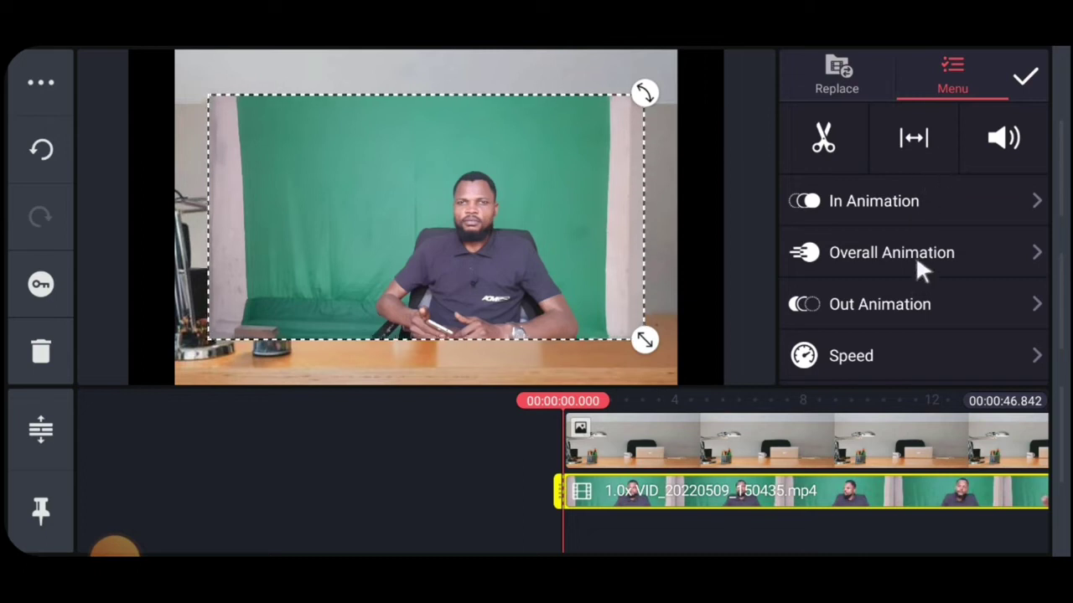
Crop the left and right edges off the green-screen video layer.
scroll(915, 270, "down", 2)
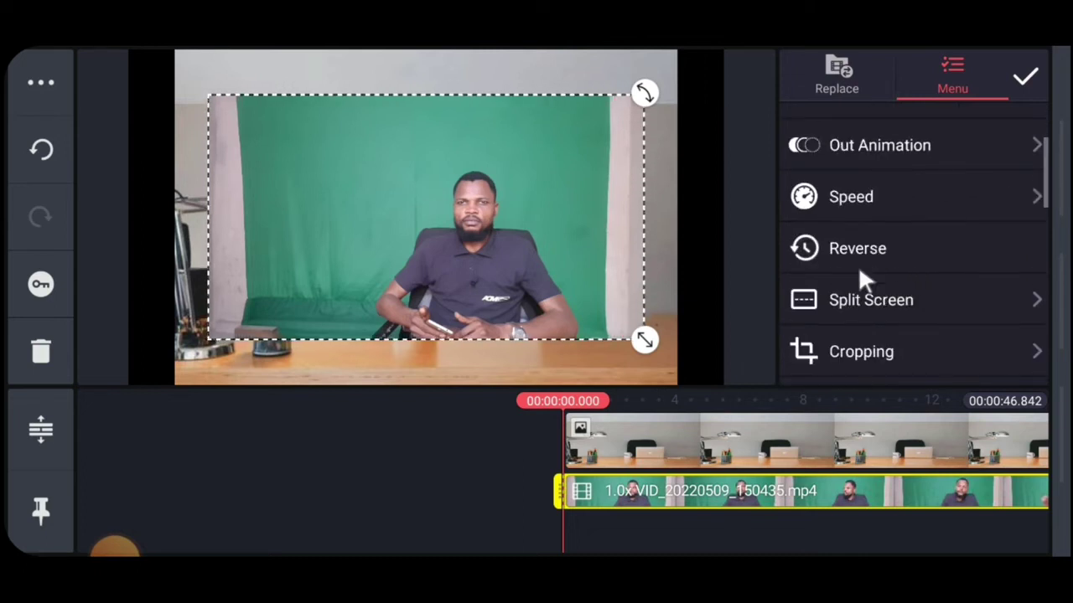
left_click(859, 350)
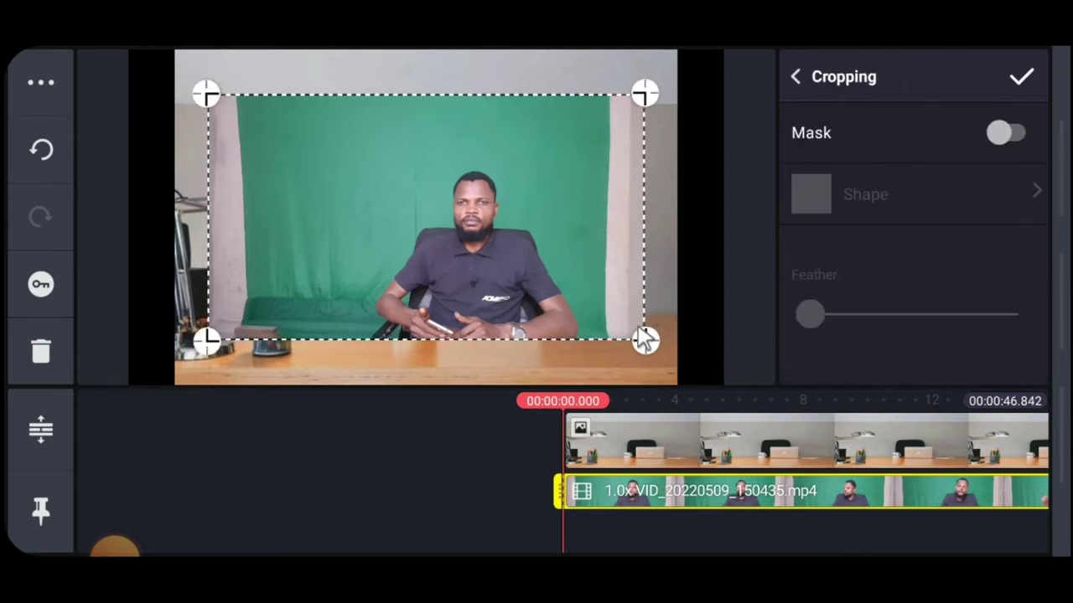
left_click_drag(638, 331, 598, 352)
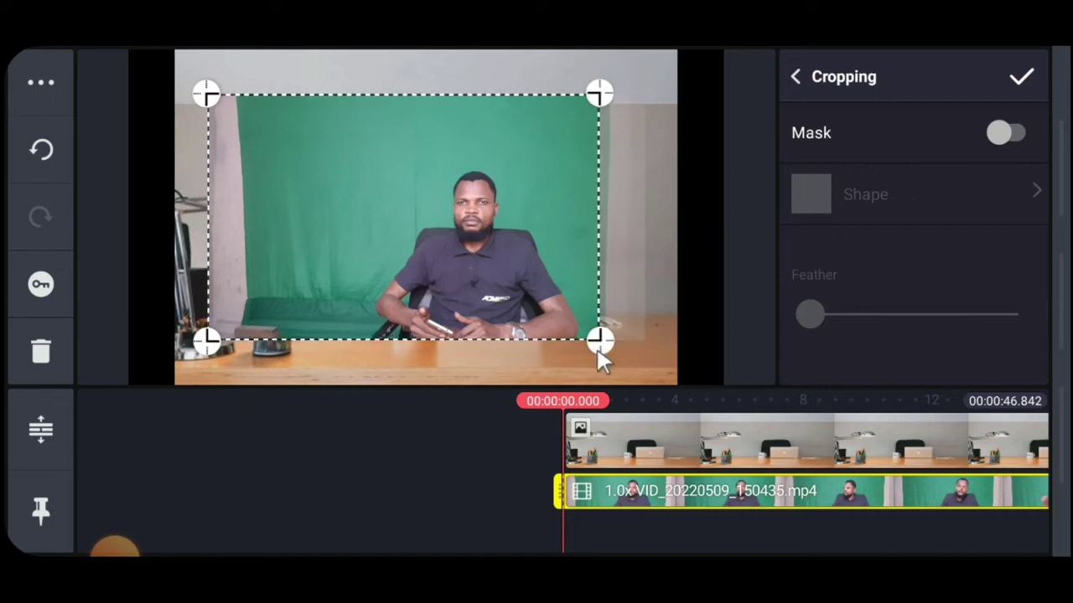
left_click_drag(208, 340, 261, 352)
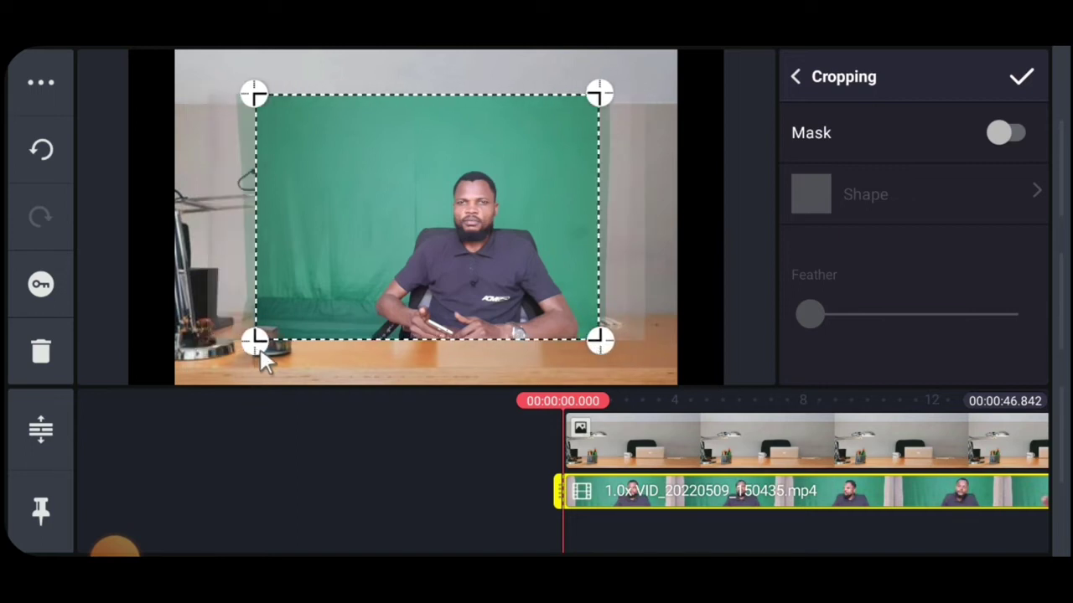
left_click(1024, 80)
Reselect the green-screen layer and scroll its menu down to Chroma Key.
left_click(797, 511)
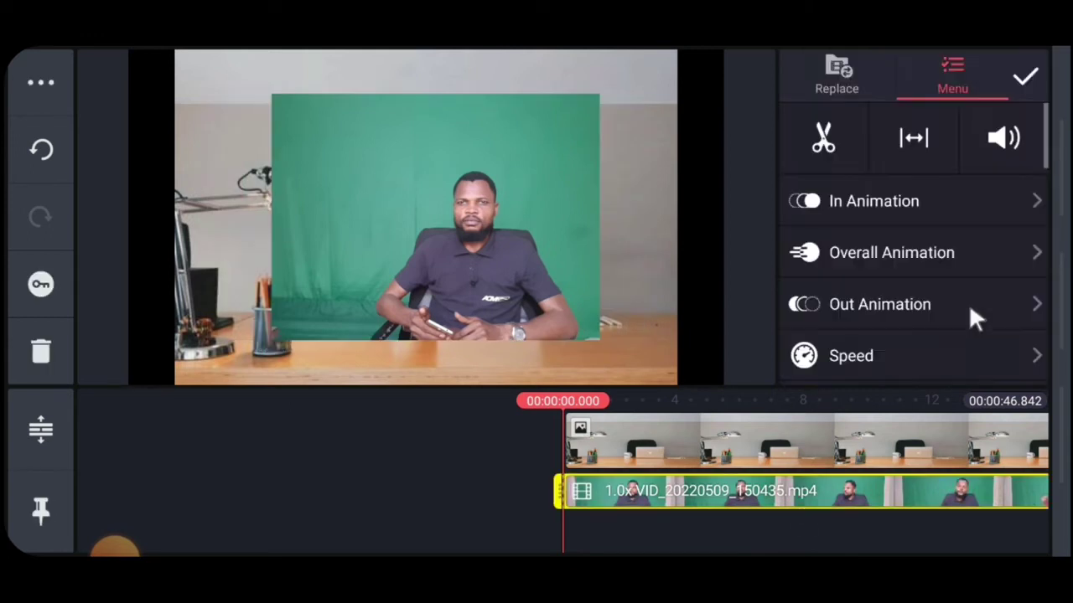
scroll(926, 294, "down", 2)
scroll(919, 291, "down", 3)
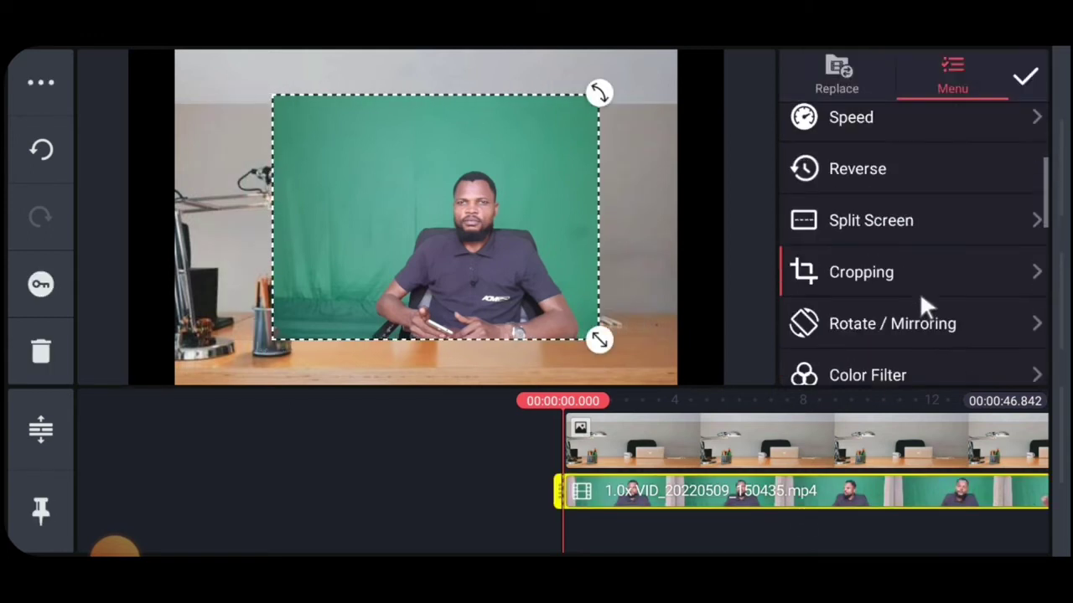
Enable chroma key with key thresholds at 33% and 67%.
left_click(869, 326)
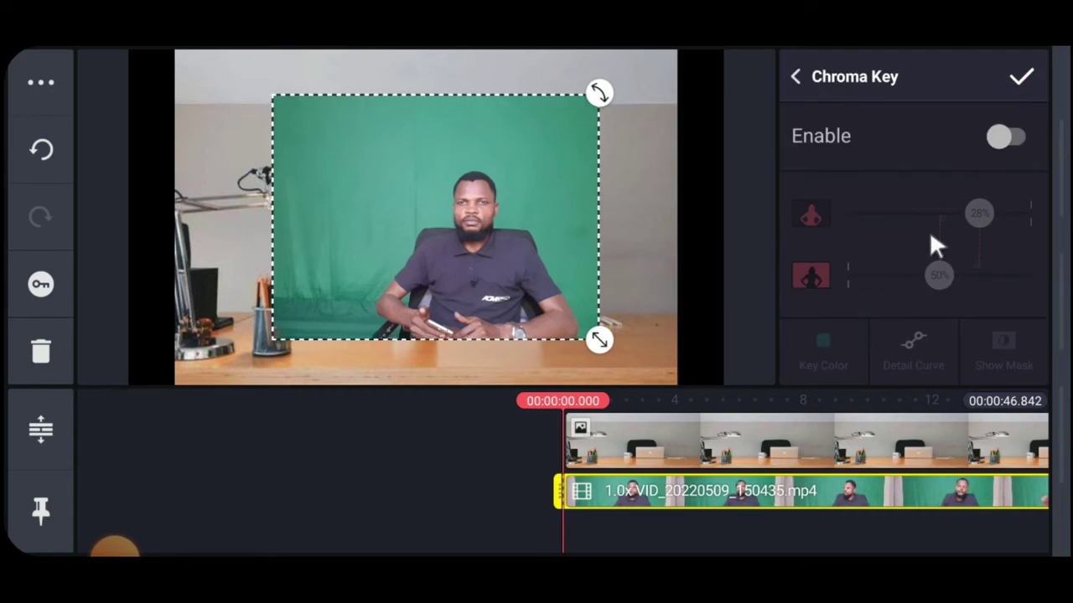
left_click(1003, 141)
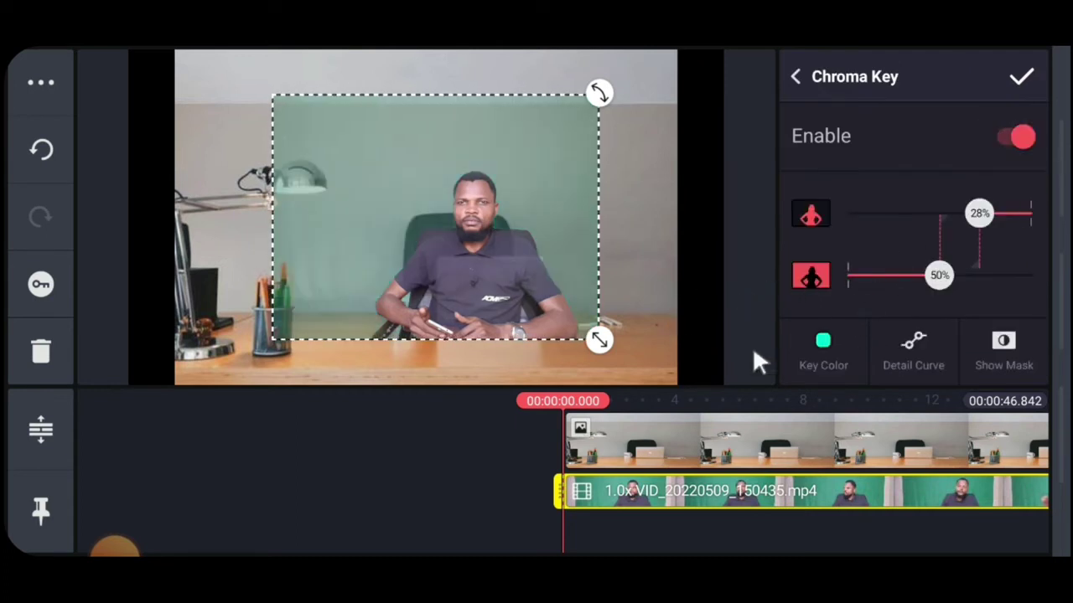
left_click_drag(943, 279, 966, 279)
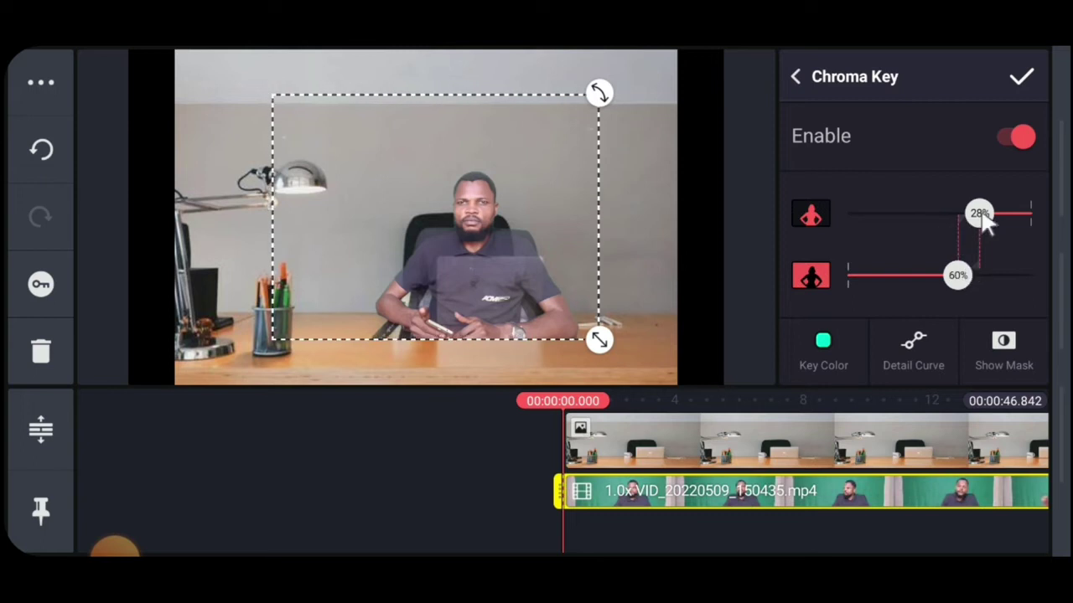
left_click_drag(986, 215, 970, 216)
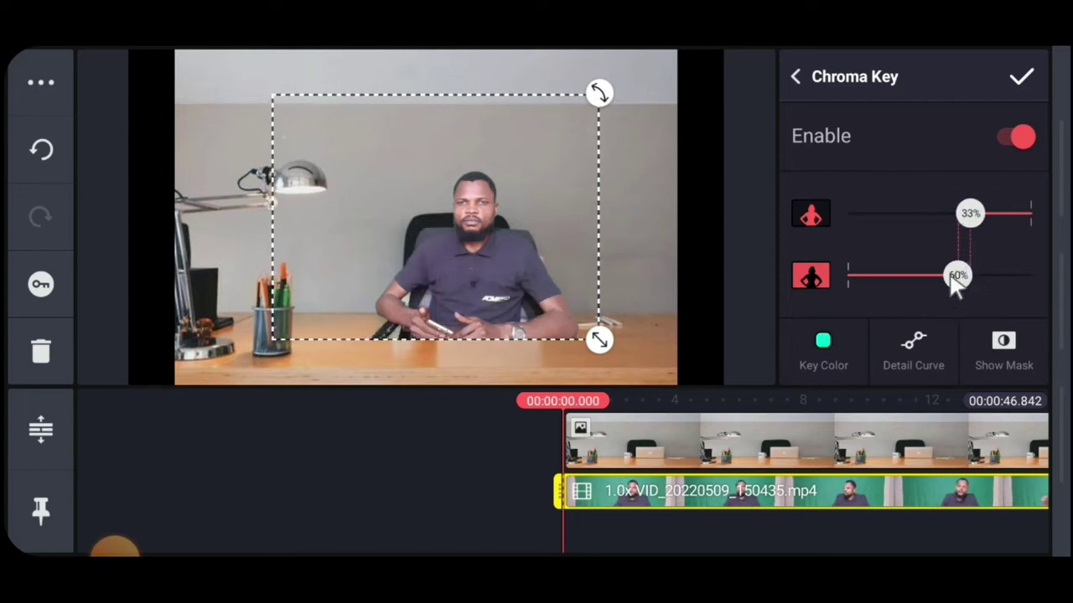
left_click_drag(955, 281, 986, 282)
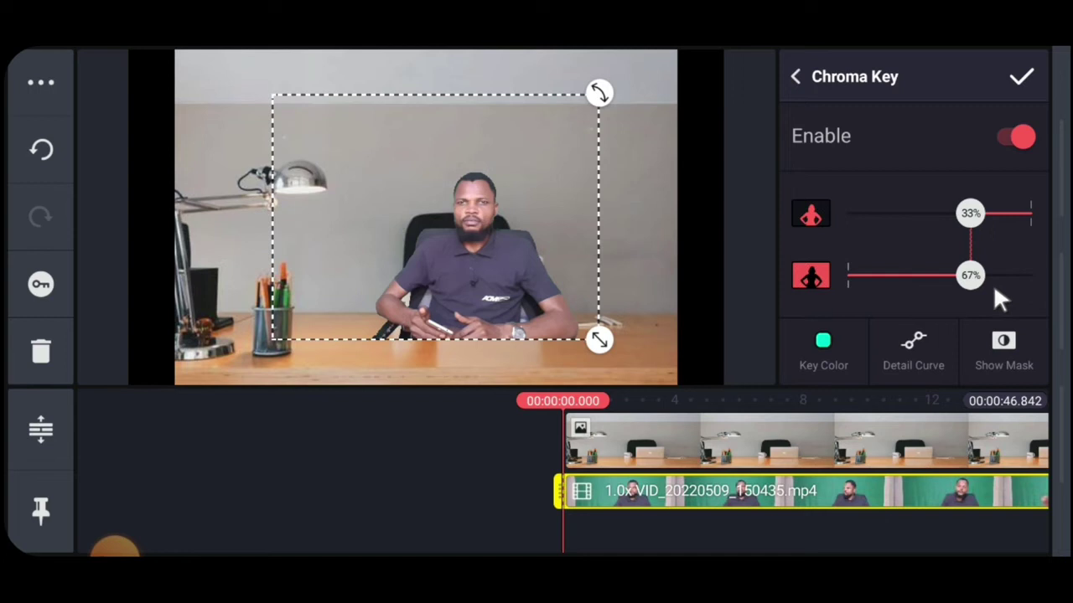
Pick the recommended green key colour and apply the chroma key.
left_click(829, 337)
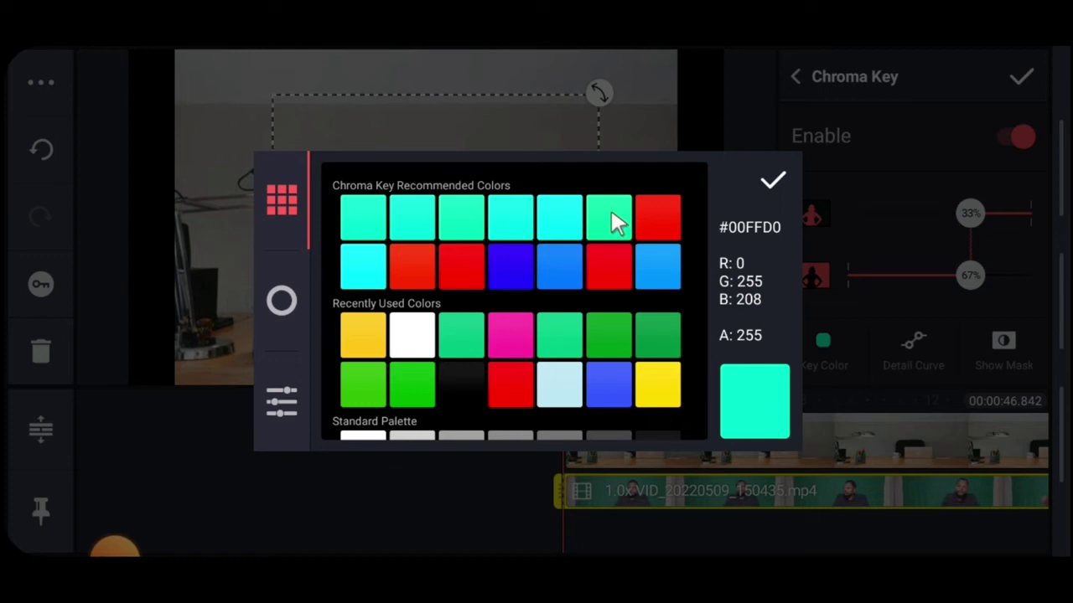
left_click(772, 185)
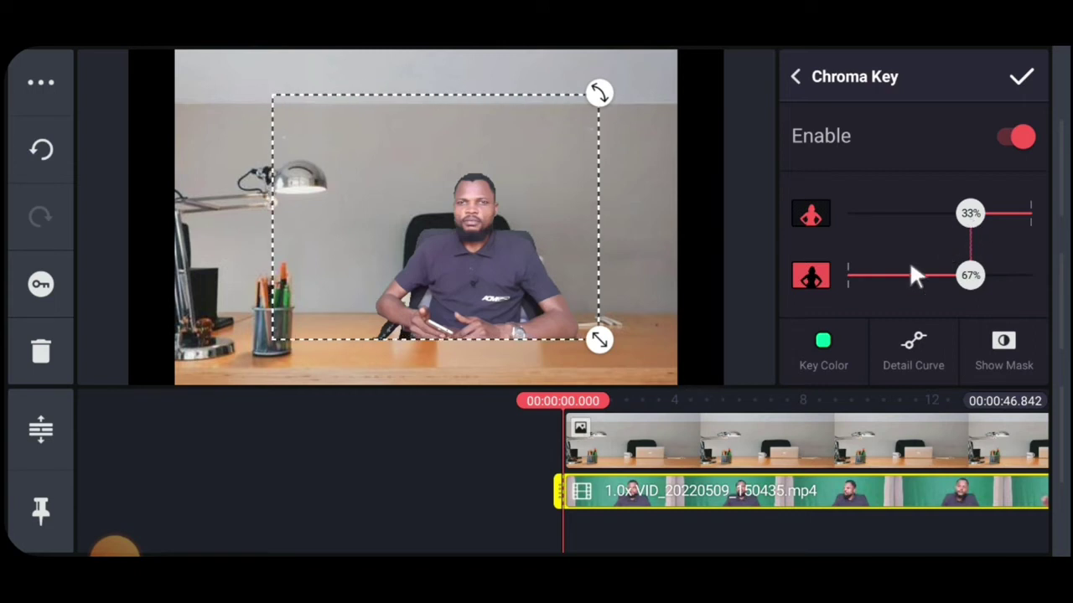
left_click(1019, 80)
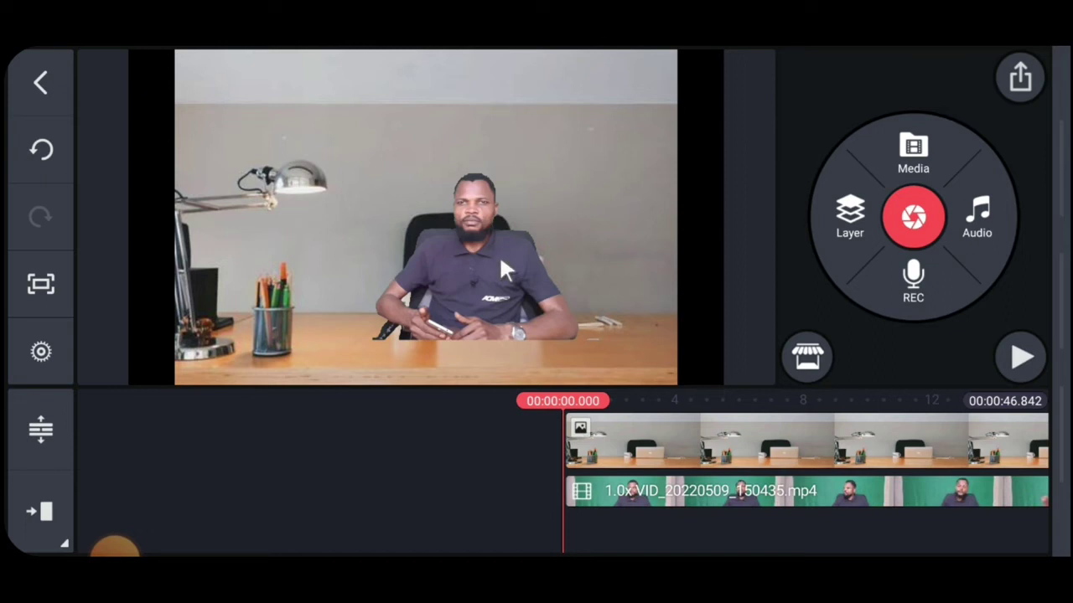
Move and shrink the keyed man so he sits behind the desk, then deselect.
left_click(725, 499)
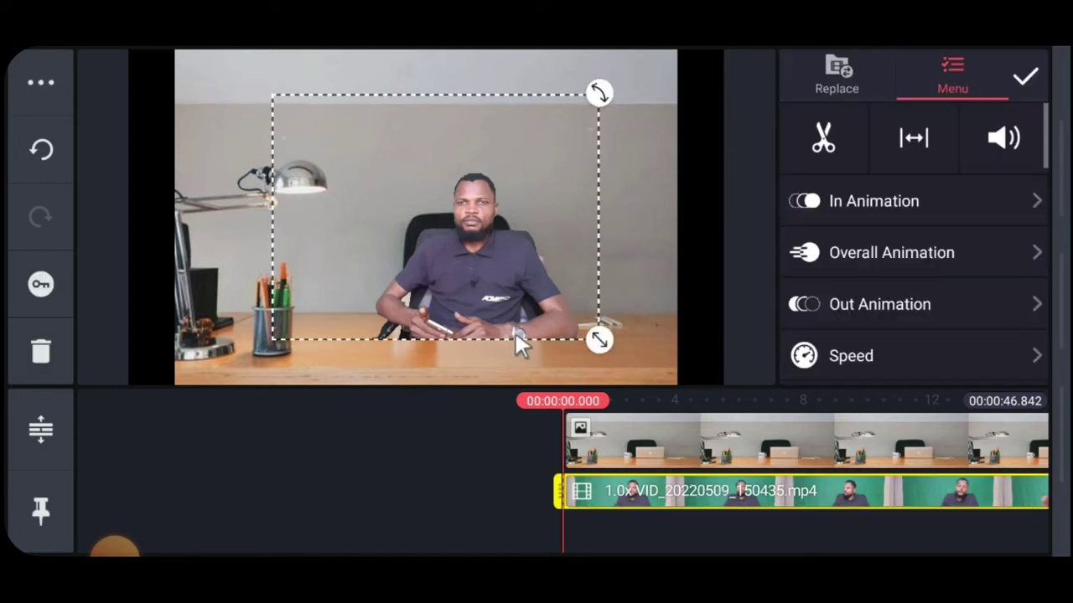
left_click_drag(520, 317, 500, 303)
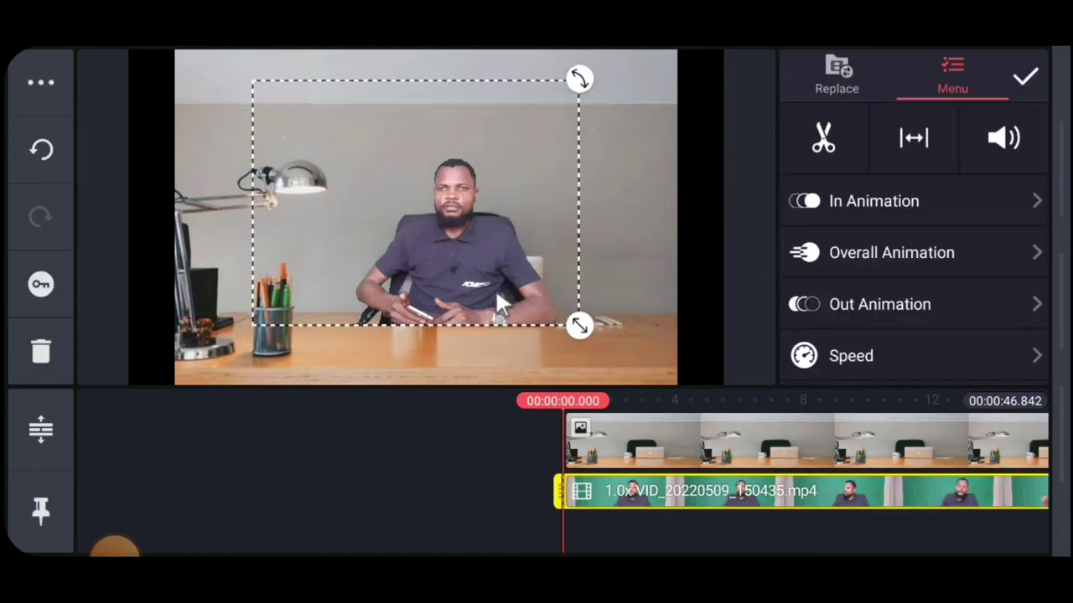
left_click_drag(581, 323, 548, 315)
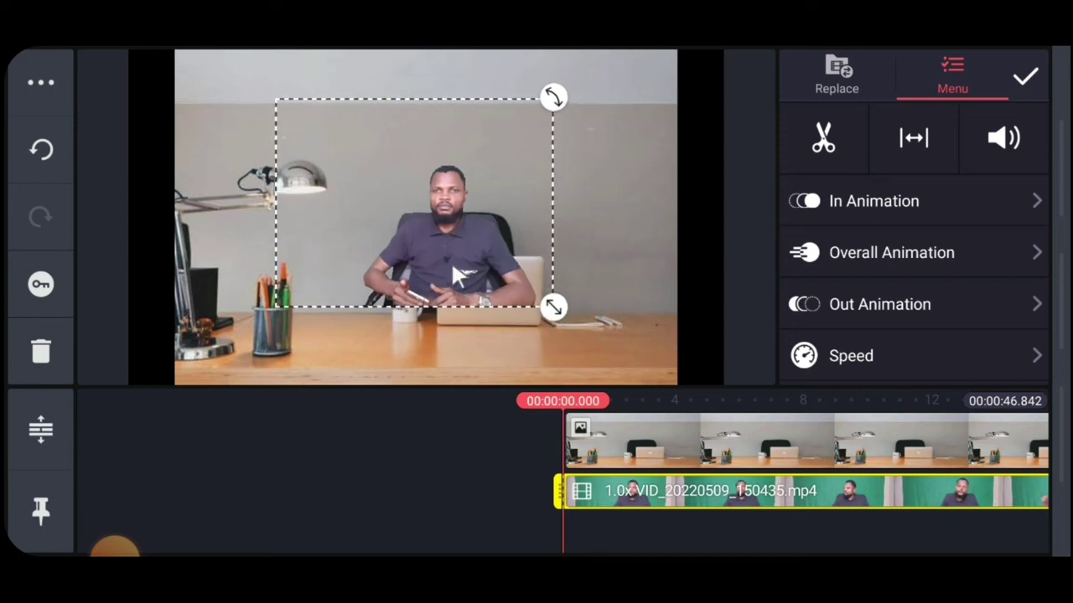
left_click_drag(455, 273, 458, 278)
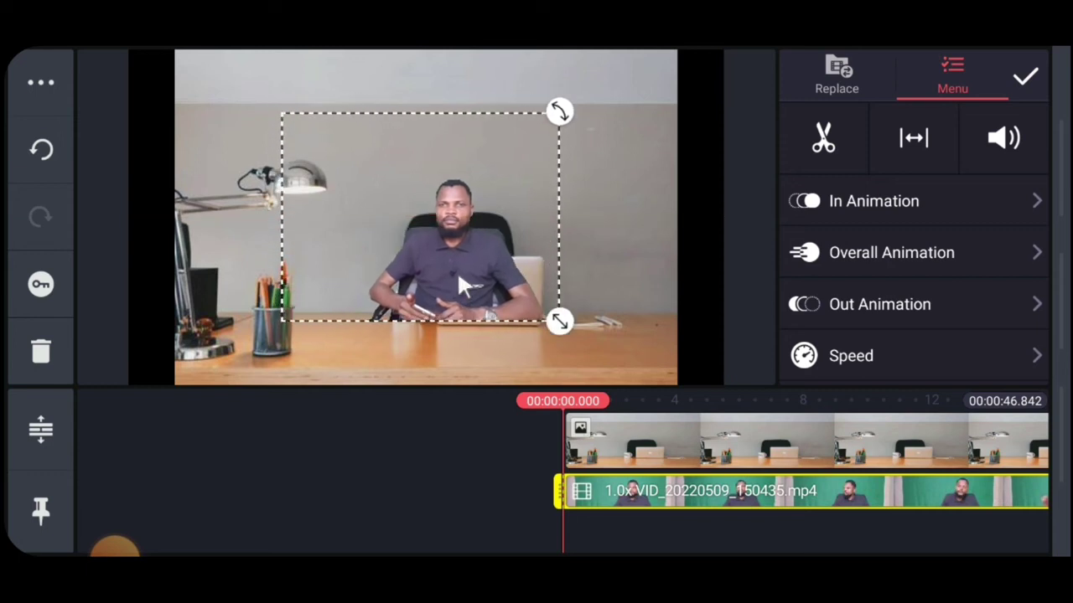
left_click(443, 541)
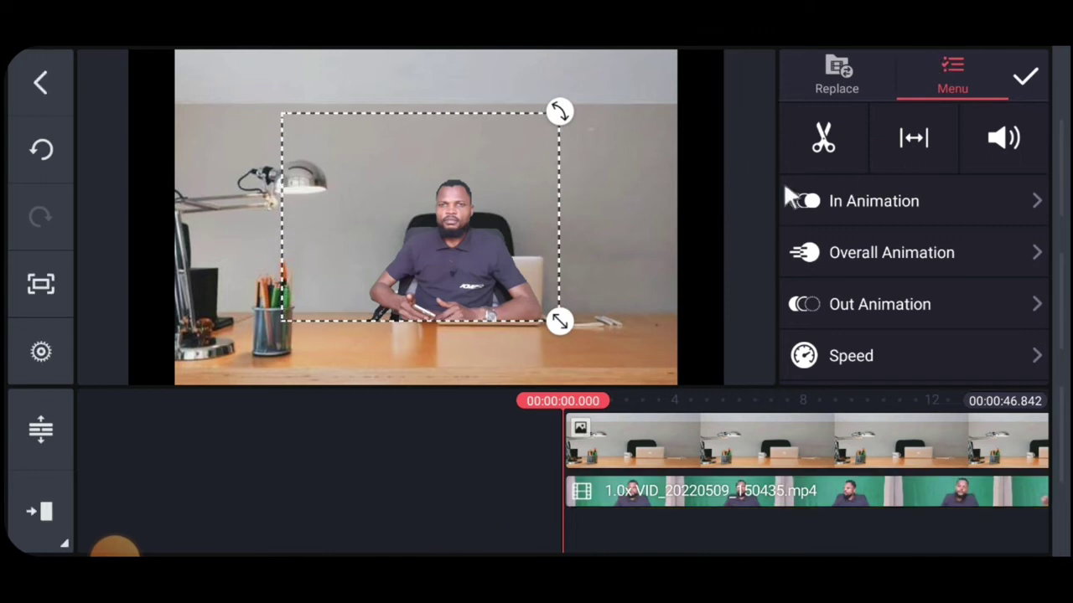
Add the cut-out desk PNG from the Eraser folder as a full-frame layer.
left_click(850, 214)
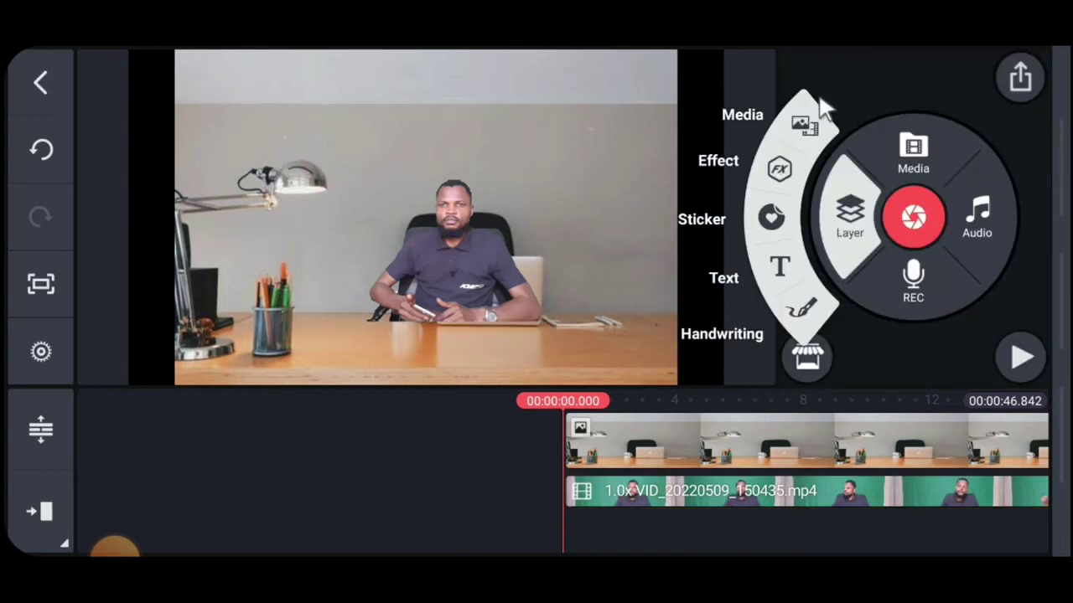
left_click(817, 122)
left_click(156, 155)
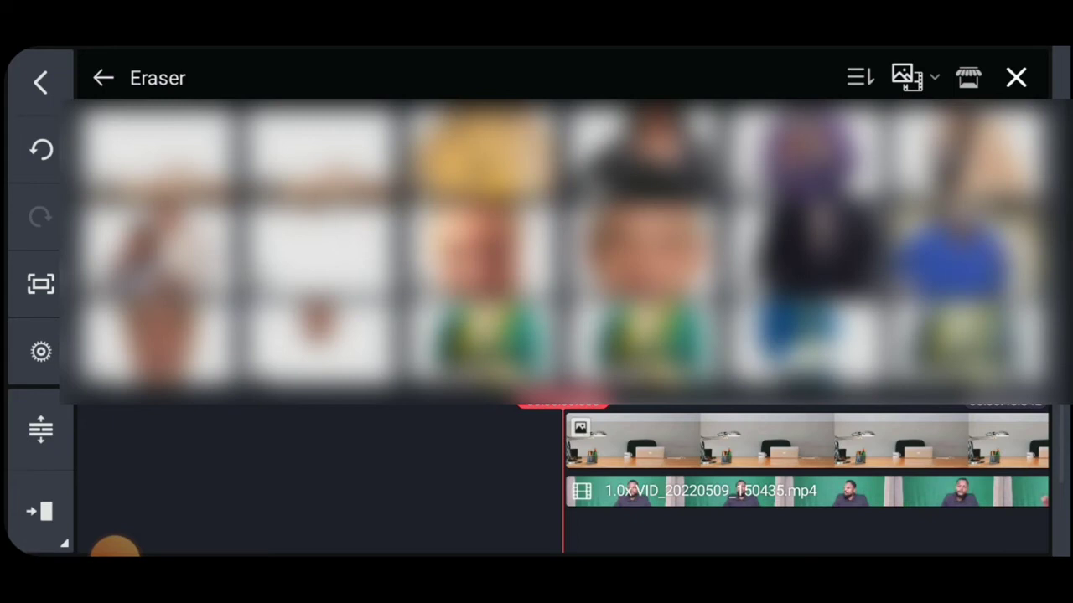
left_click(846, 281)
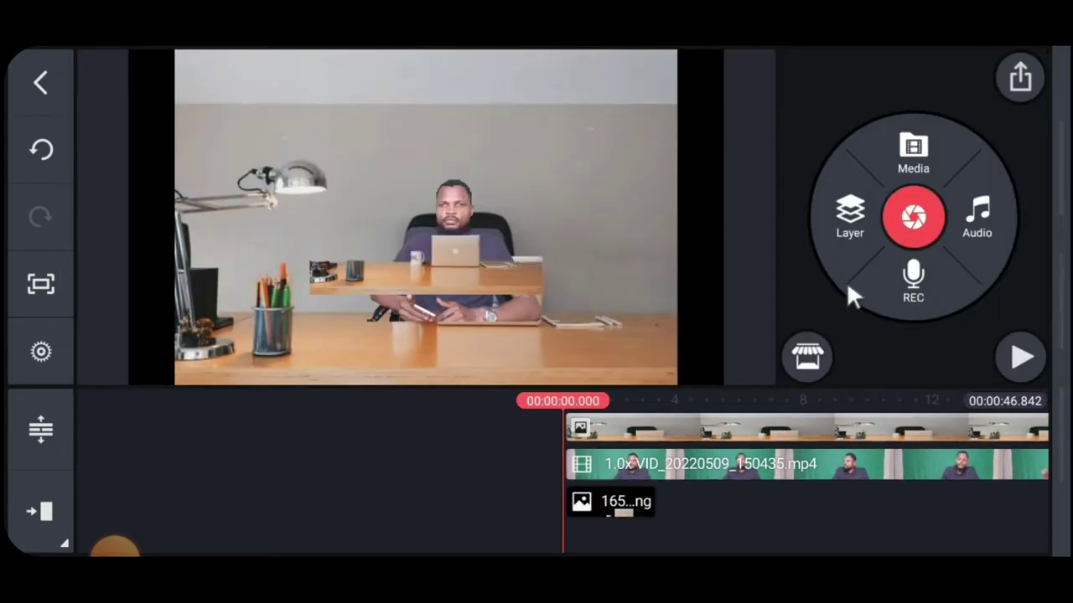
left_click(512, 285)
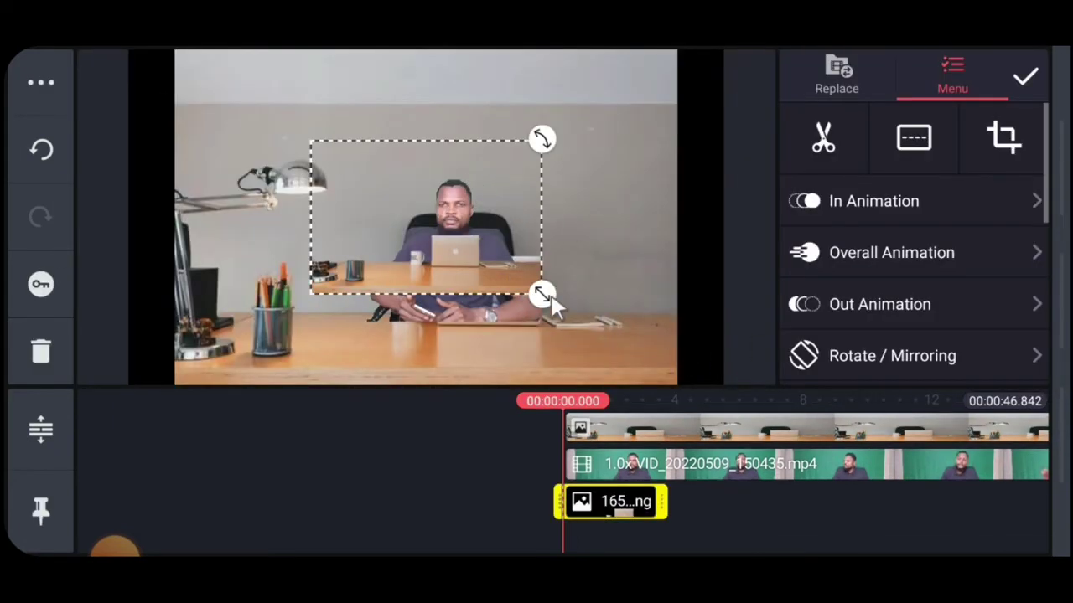
left_click_drag(553, 305, 634, 425)
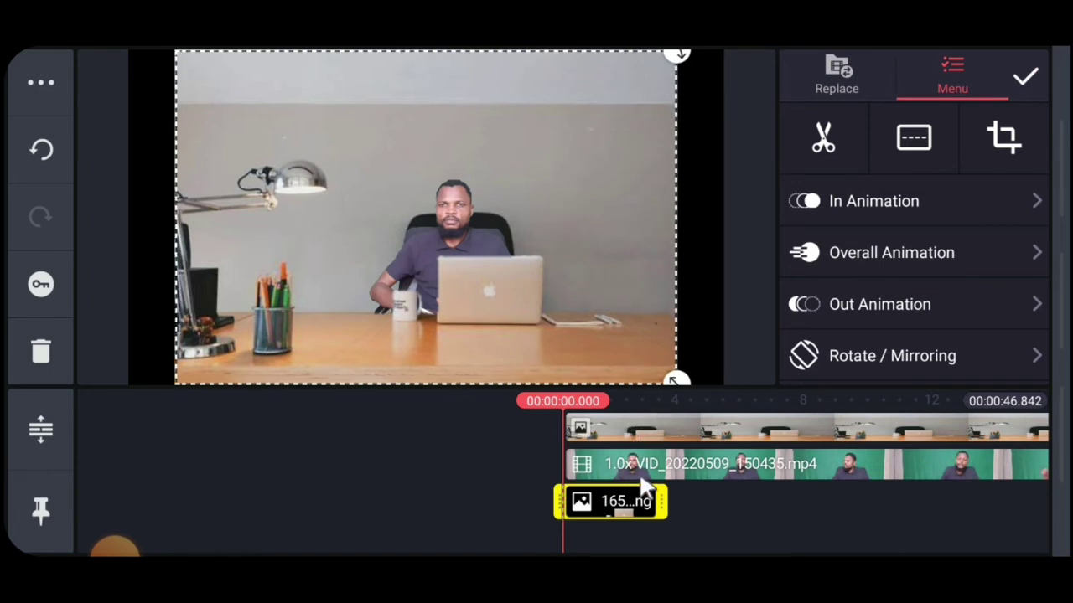
Stretch the desk image layer to the video's 46.842-second end and rewind to the start.
left_click(679, 514)
left_click_drag(680, 509, 438, 486)
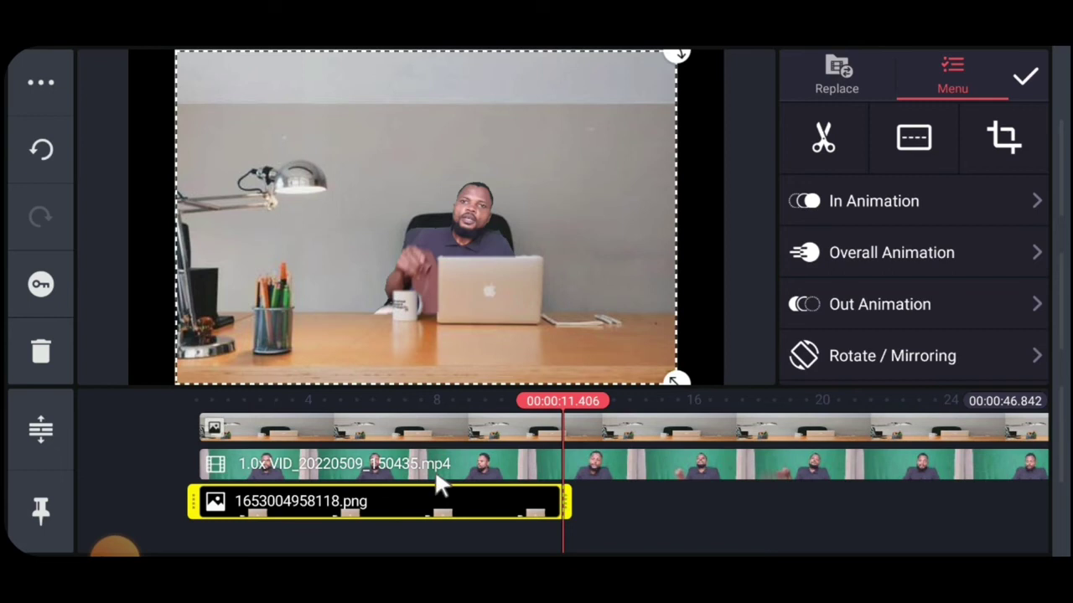
left_click_drag(574, 505, 797, 513)
left_click_drag(603, 447, 416, 448)
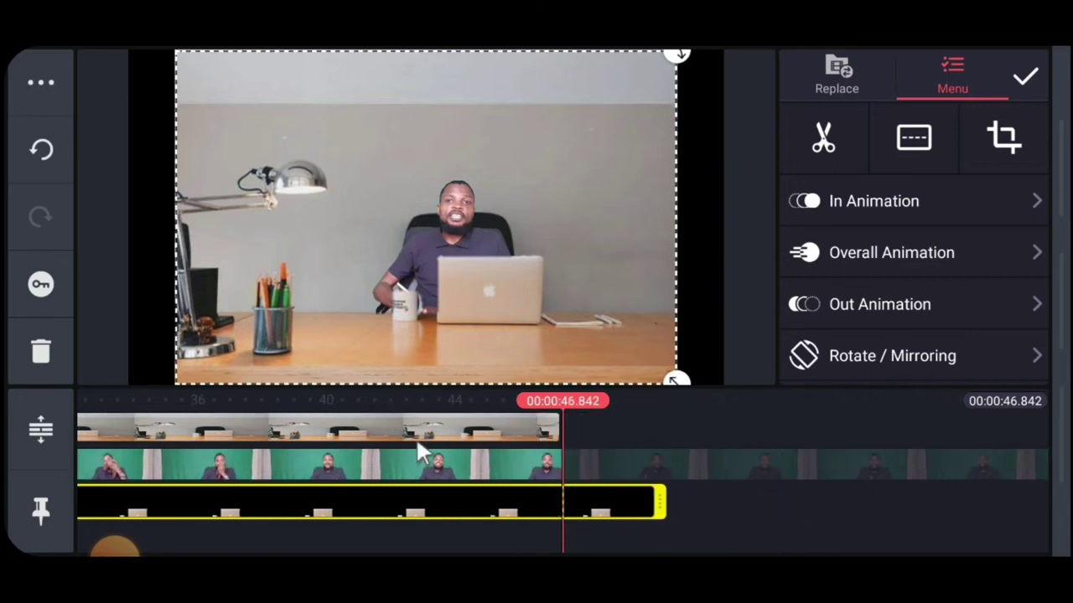
left_click(561, 445)
left_click_drag(563, 452, 980, 554)
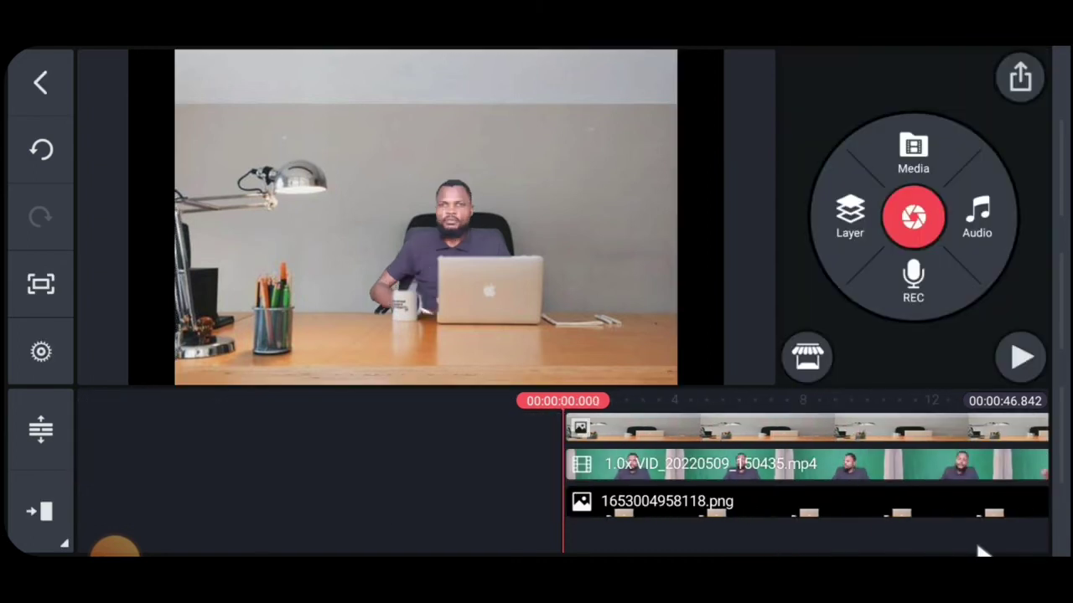
Open the green-screen clip's audio Mixer and confirm it unchanged.
left_click(780, 470)
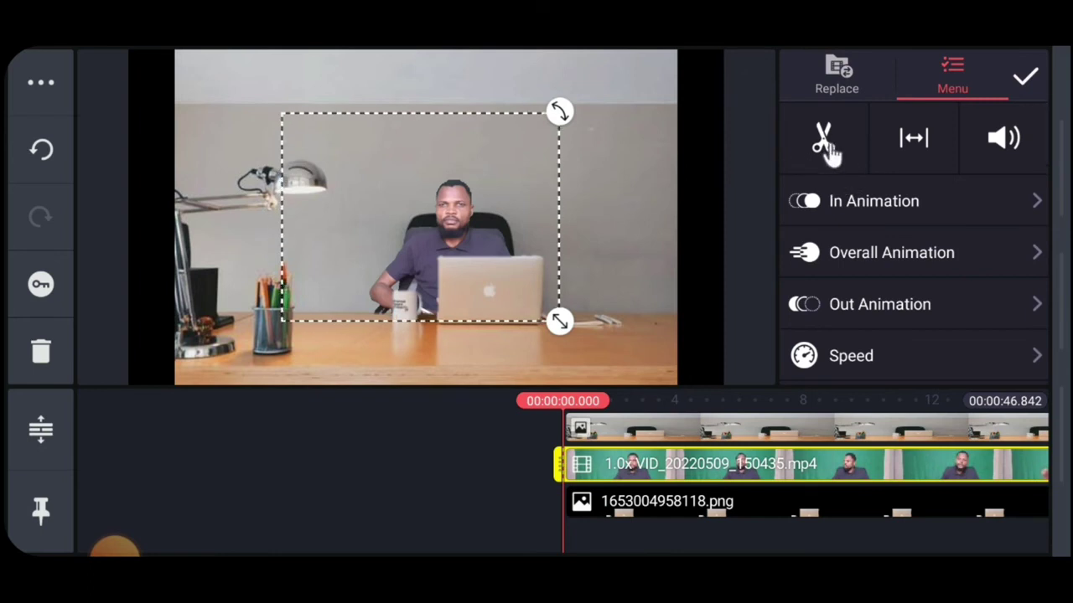
scroll(847, 236, "down", 5)
scroll(843, 258, "up", 5)
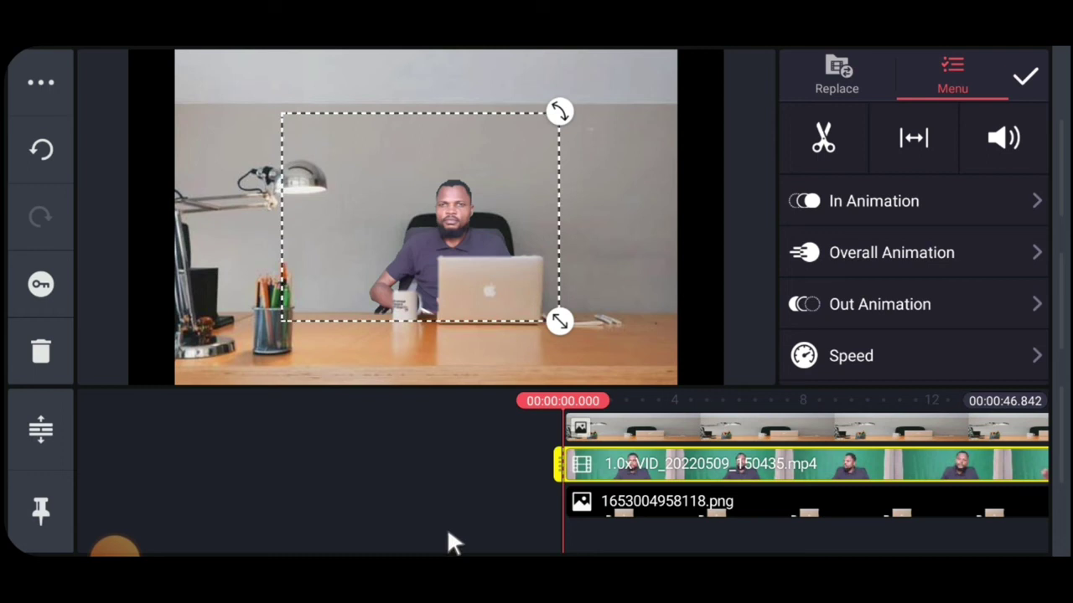
left_click(1003, 139)
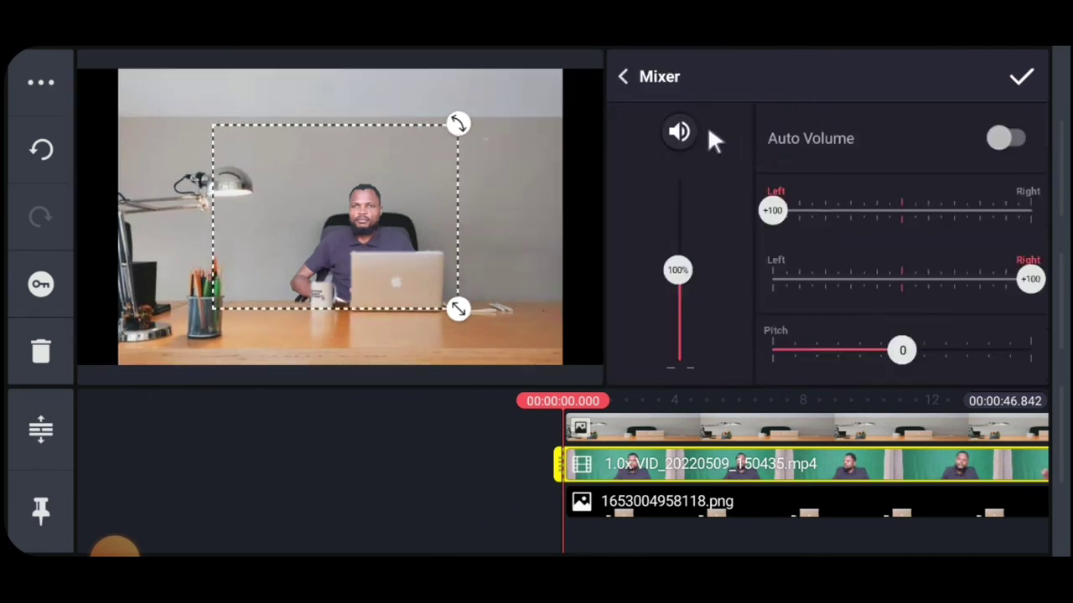
left_click(1022, 80)
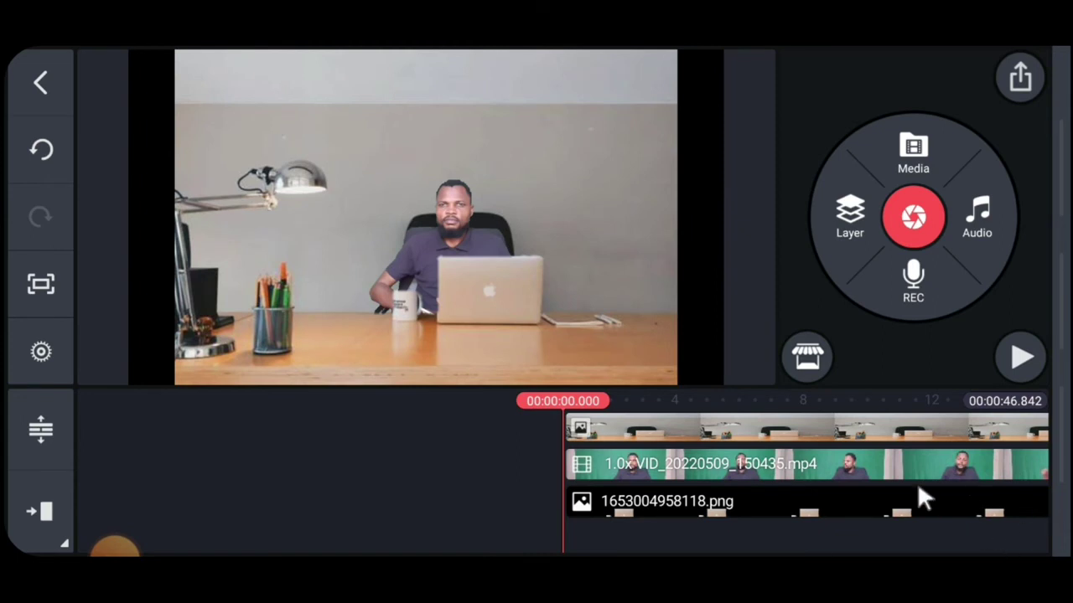
Open the green-screen clip's adjustments and set contrast to +16 and brightness to -20.
left_click(893, 472)
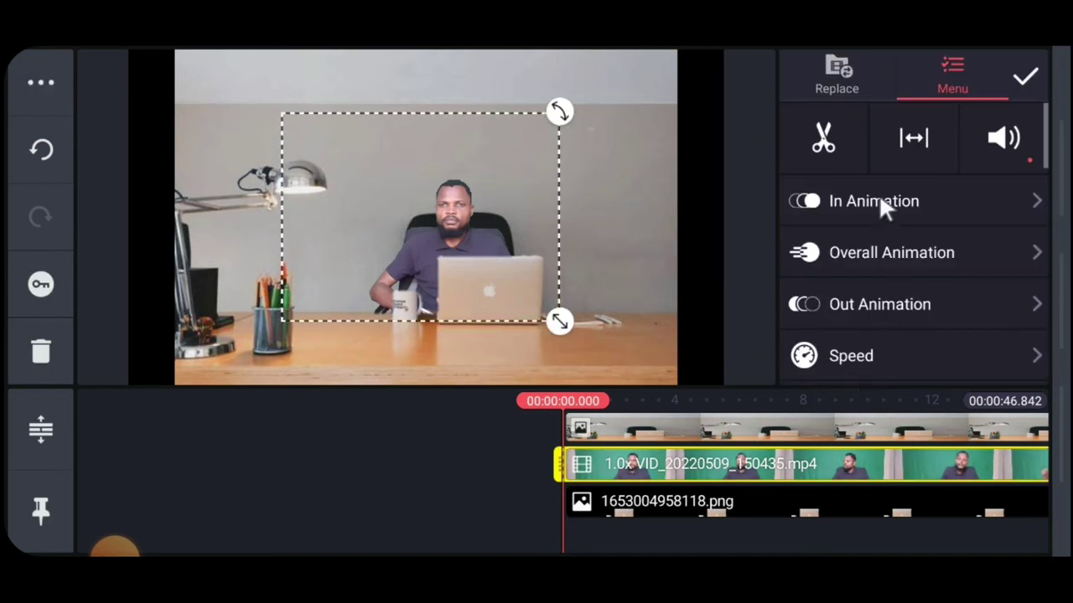
scroll(876, 238, "down", 5)
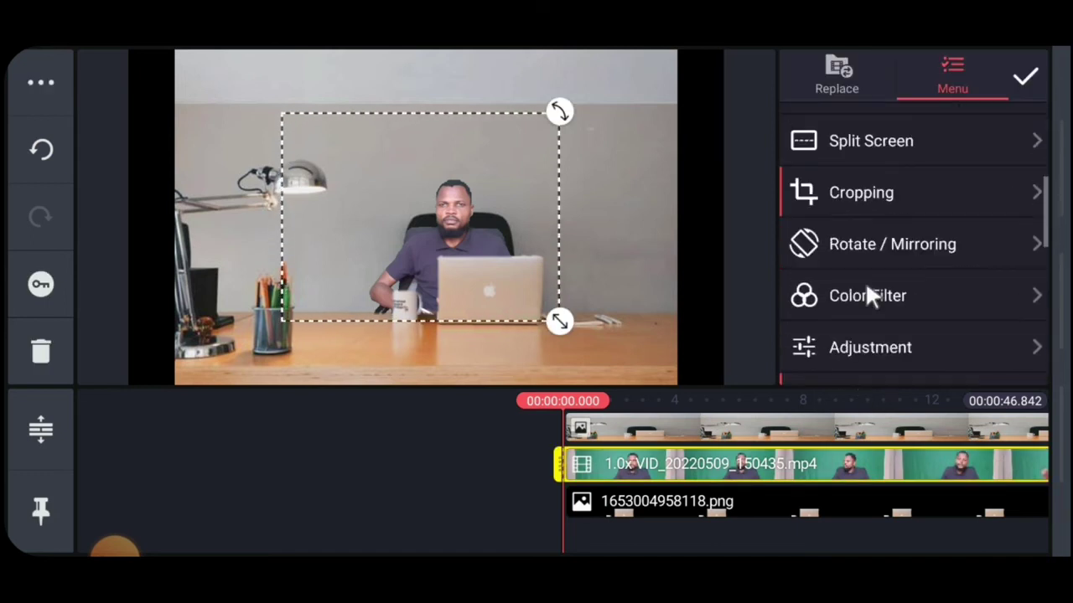
left_click(867, 270)
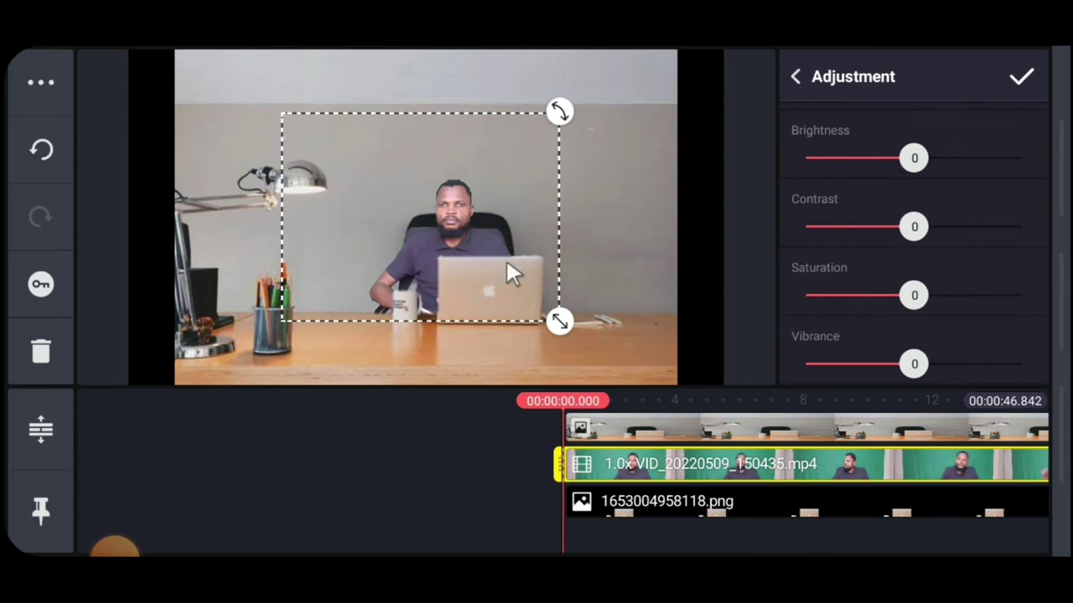
left_click_drag(911, 229, 955, 235)
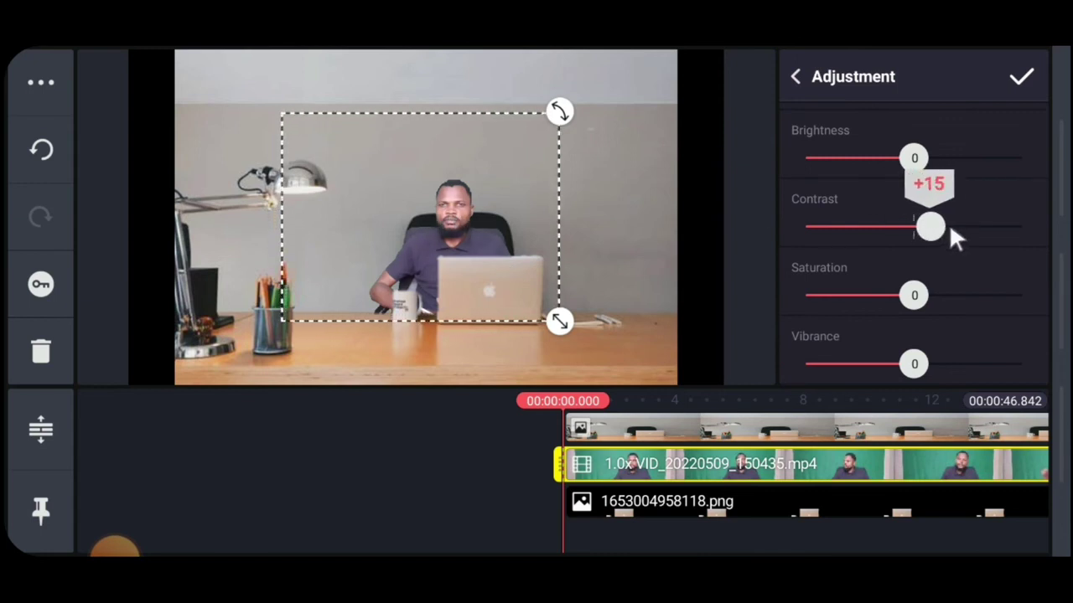
left_click_drag(896, 165, 890, 203)
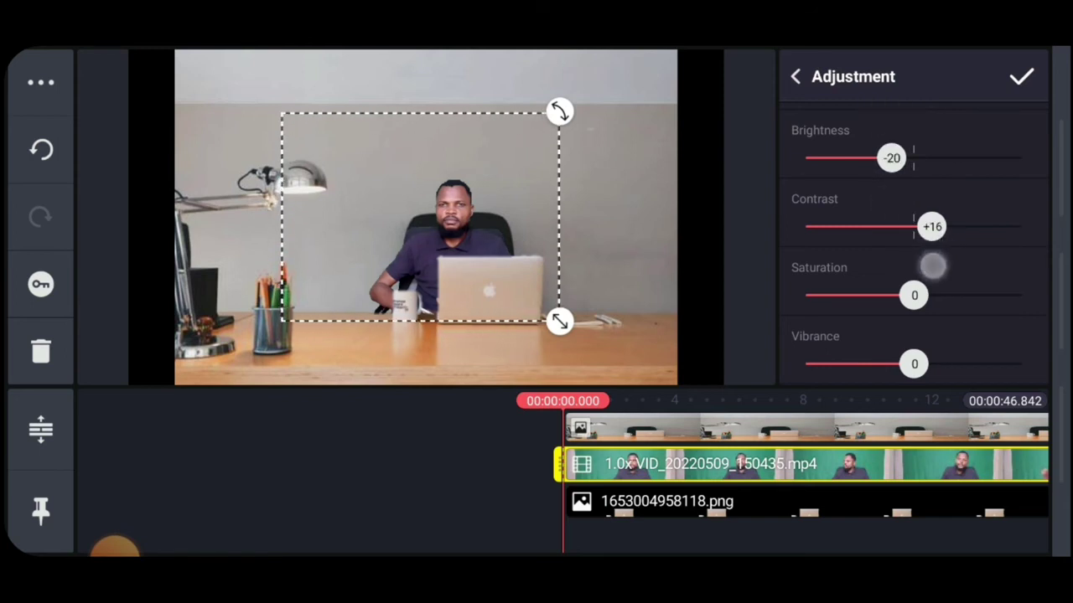
Set saturation +9, vibrance -14 and highlights +6, keeping temperature and shadows at 0.
scroll(933, 266, "down", 1)
left_click_drag(915, 256, 960, 309)
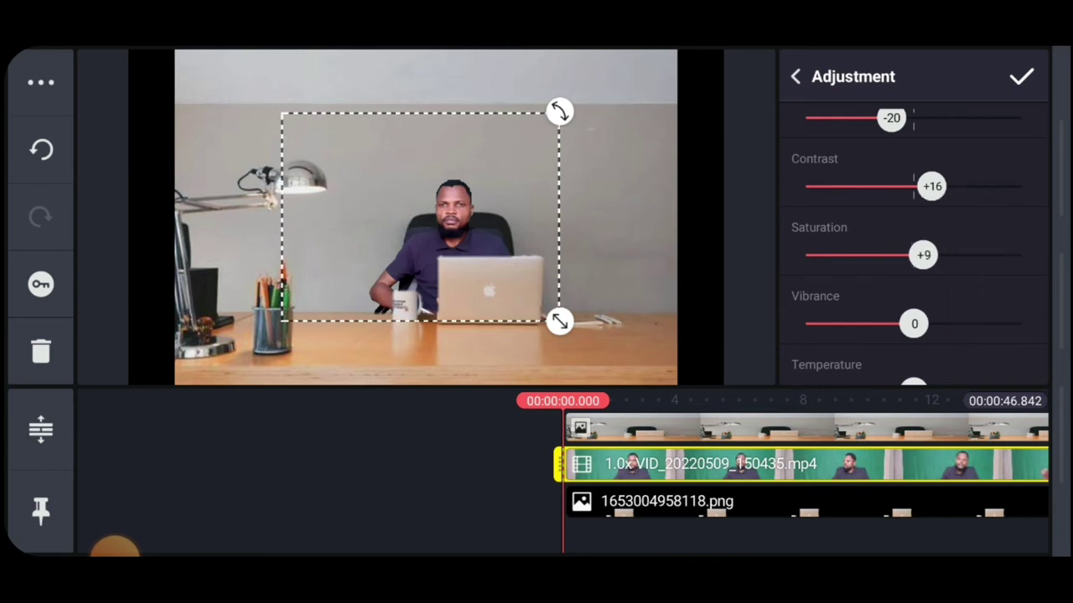
left_click_drag(943, 346, 922, 372)
scroll(1011, 249, "down", 2)
left_click_drag(940, 275, 948, 309)
scroll(994, 226, "down", 2)
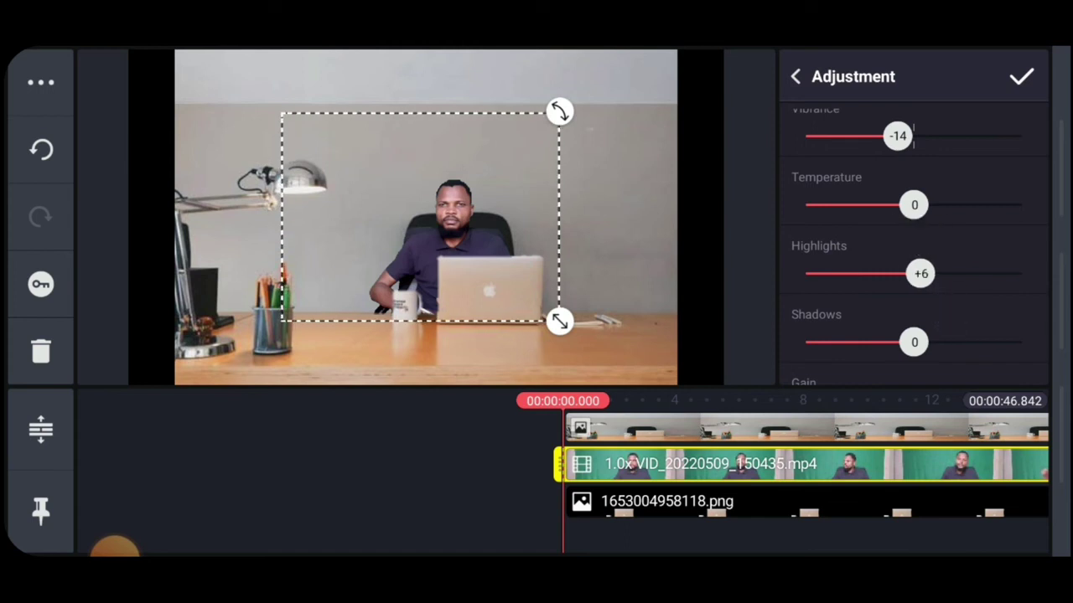
mouse_move(914, 376)
left_mouse_down()
mouse_move(885, 374)
mouse_move(934, 383)
mouse_move(924, 393)
left_mouse_up()
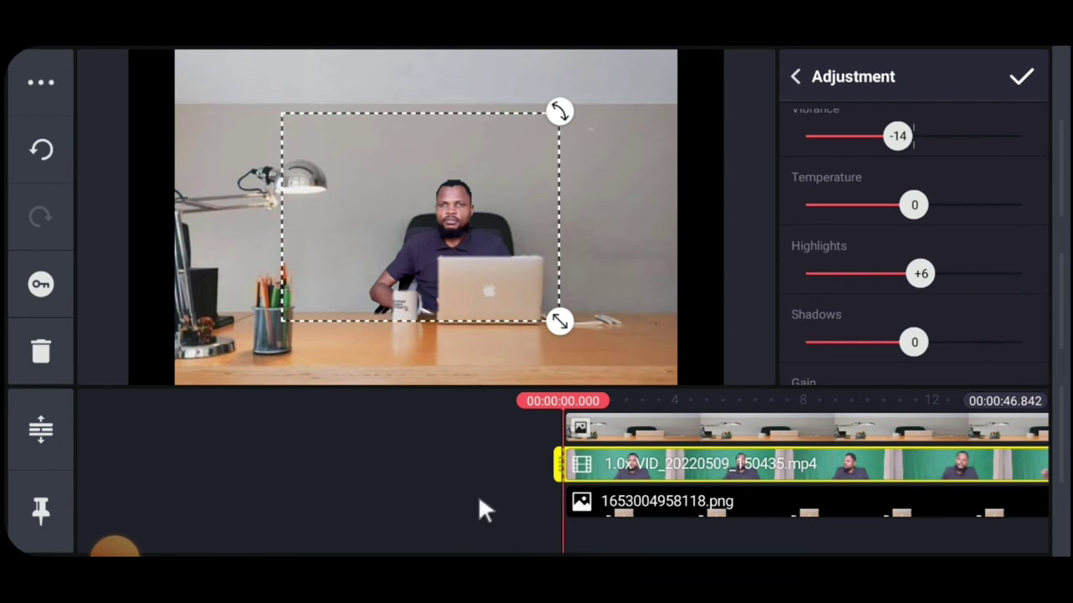
Close the adjustments, play the composite, and scrub ahead to about 31.9 seconds.
left_click(503, 508)
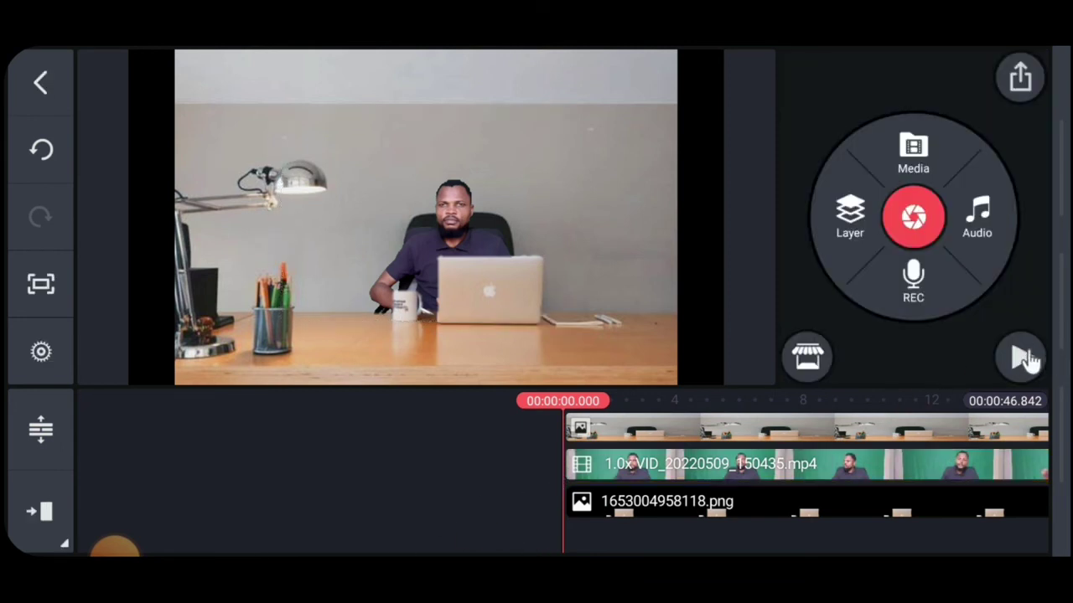
left_click(1026, 359)
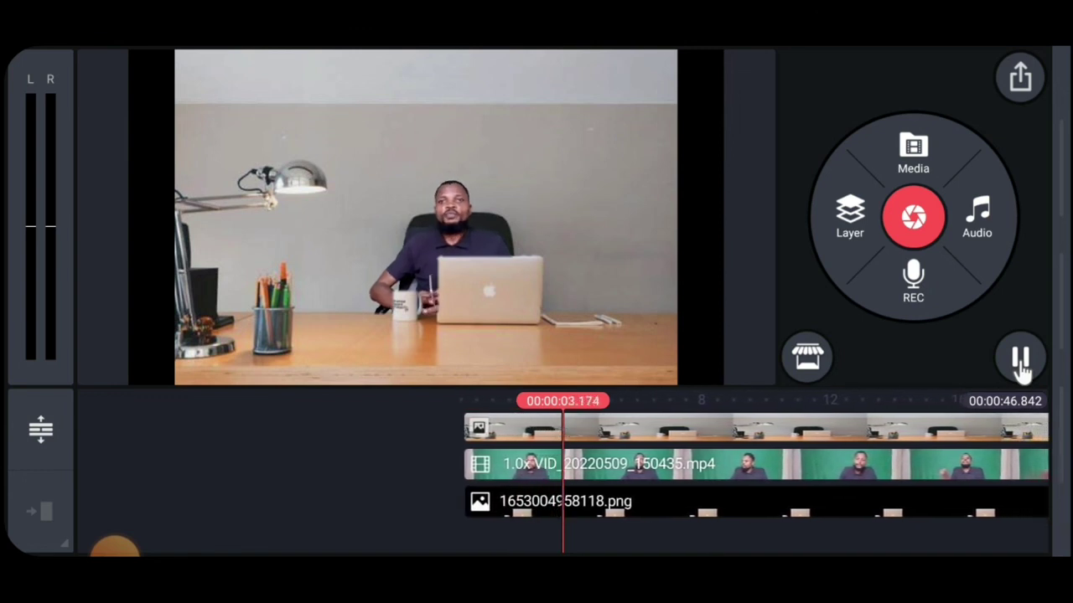
left_click_drag(910, 426, 41, 431)
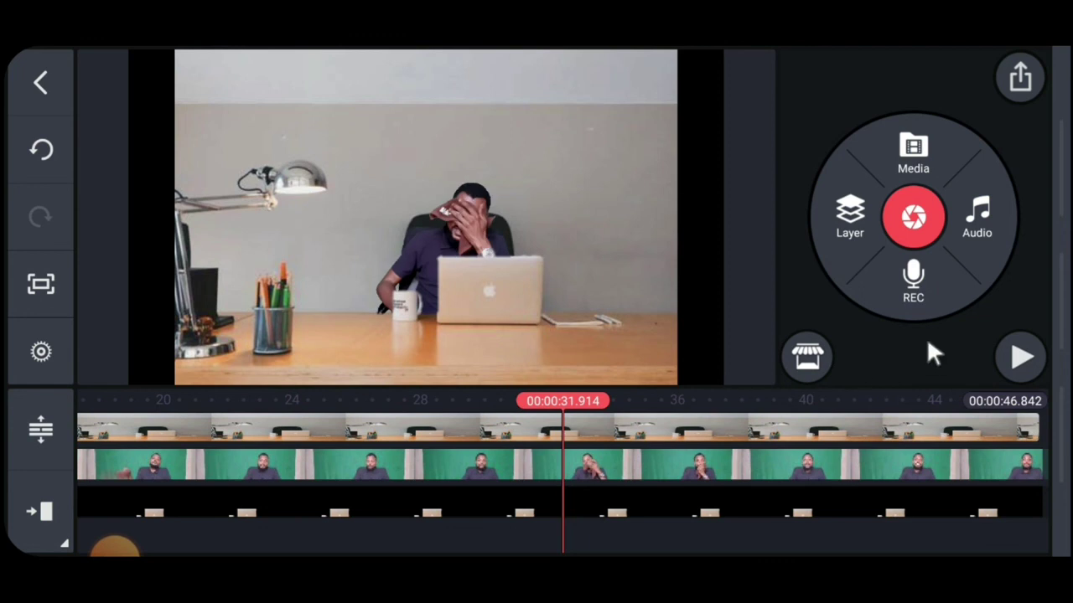